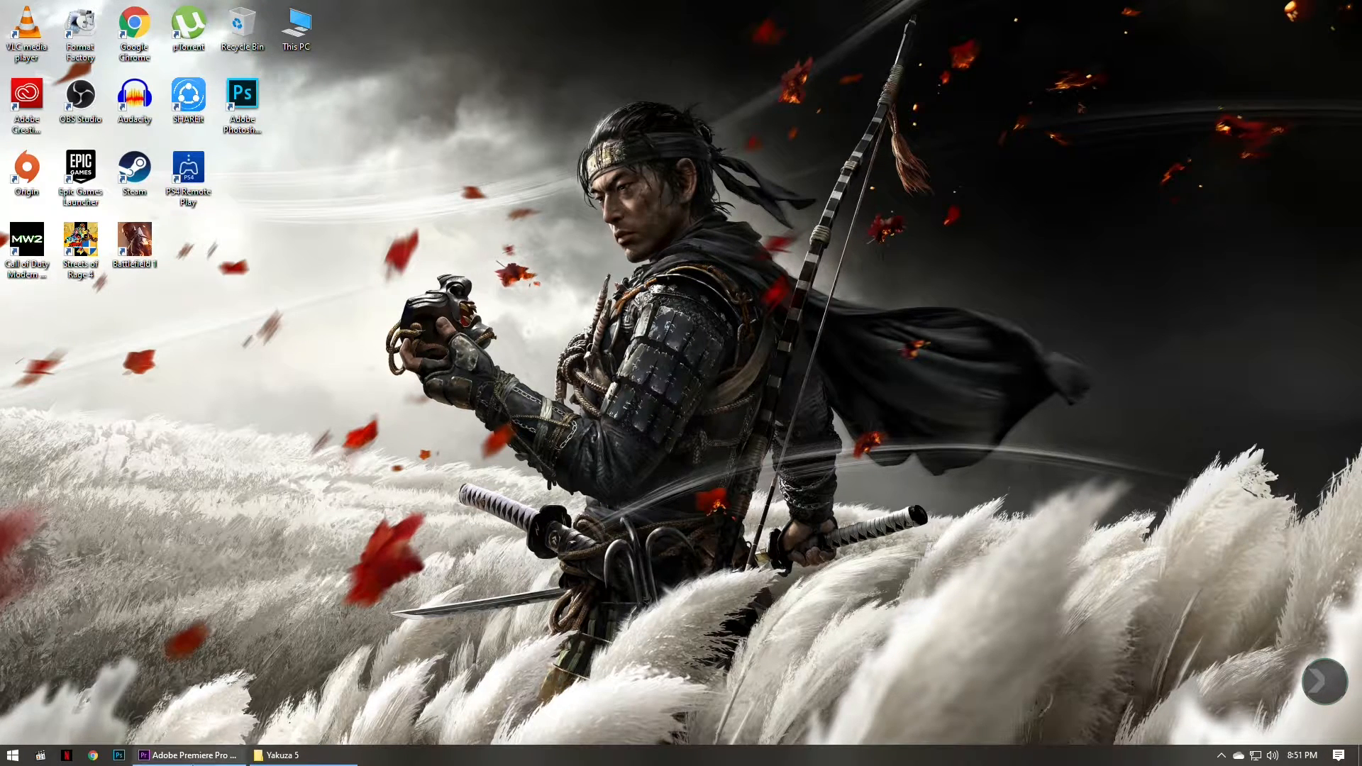
- Switch to Adobe Premiere Pro and create a new sequence with the AVCHD 1080p60 preset
mouse_move(188, 756)
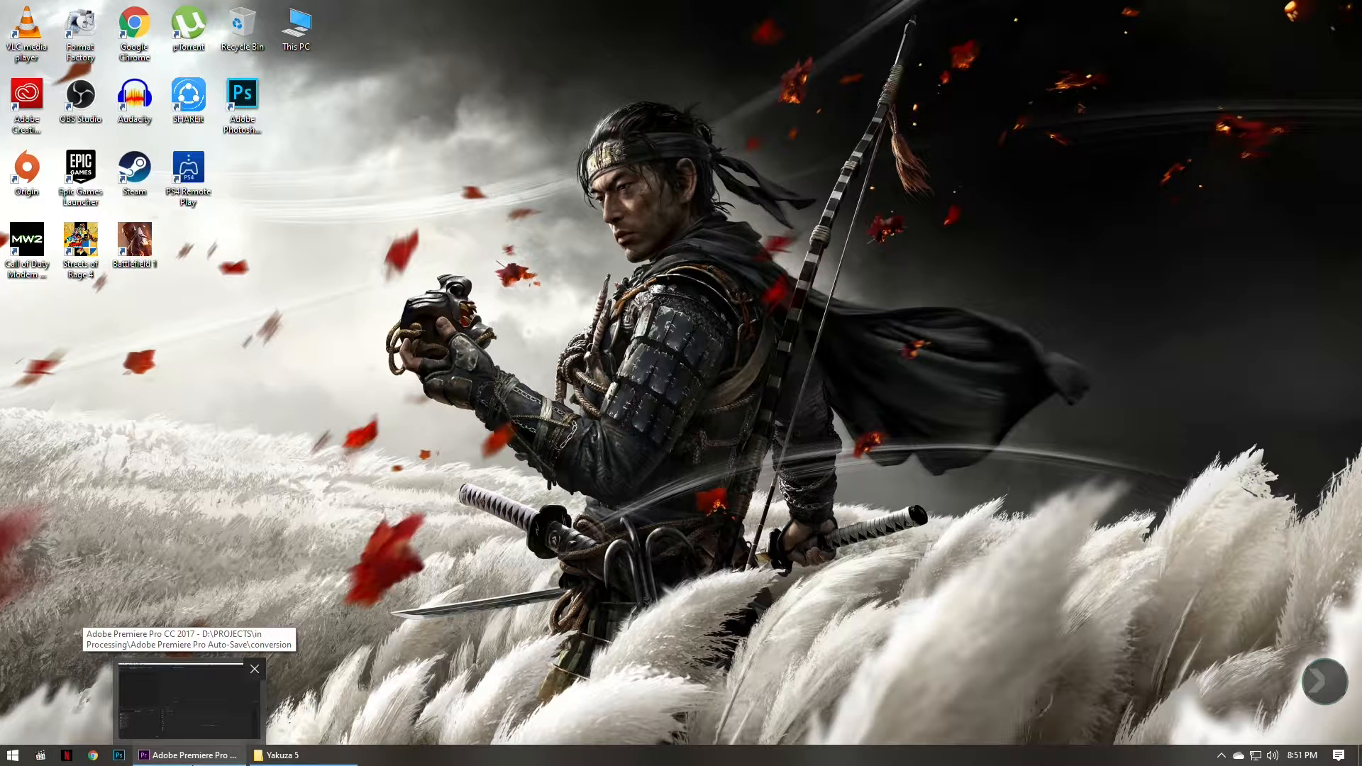
left_click(201, 760)
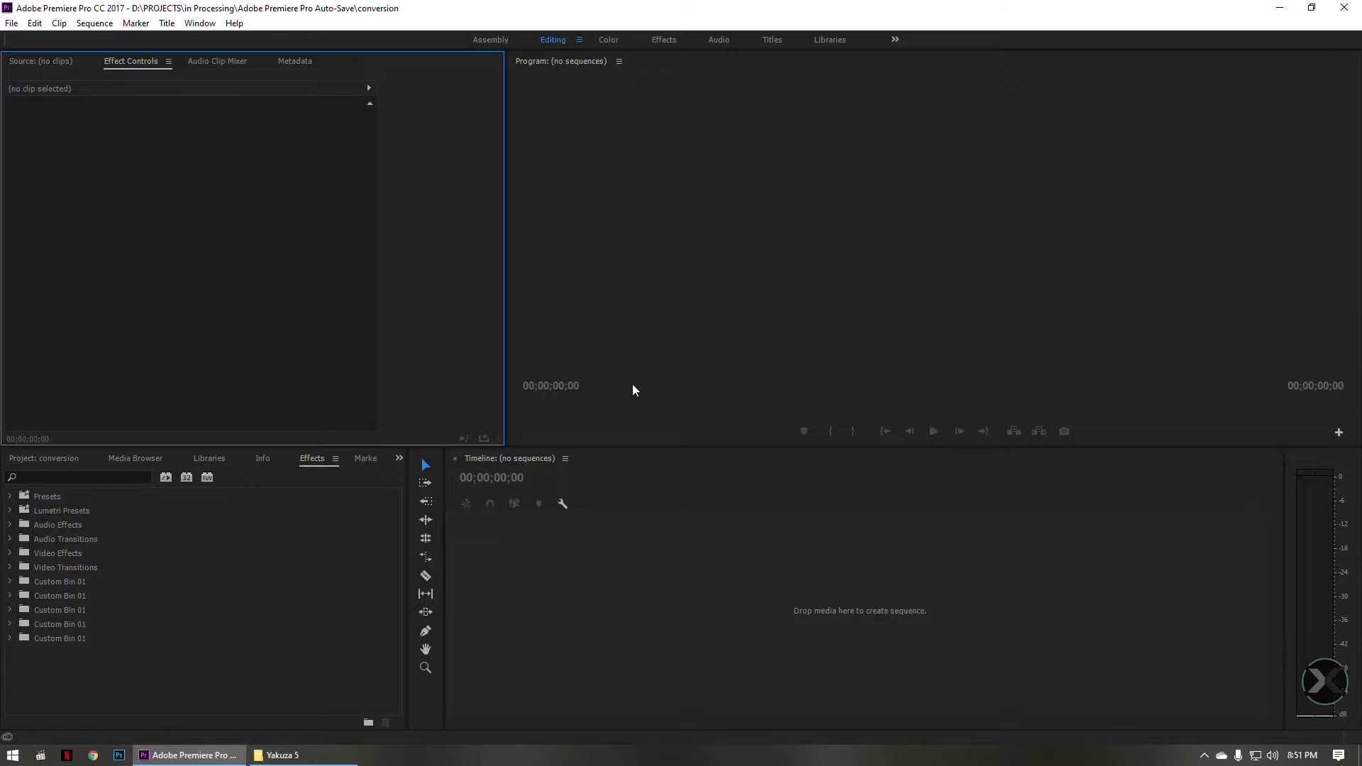
left_click(11, 23)
left_click(13, 24)
left_click(12, 23)
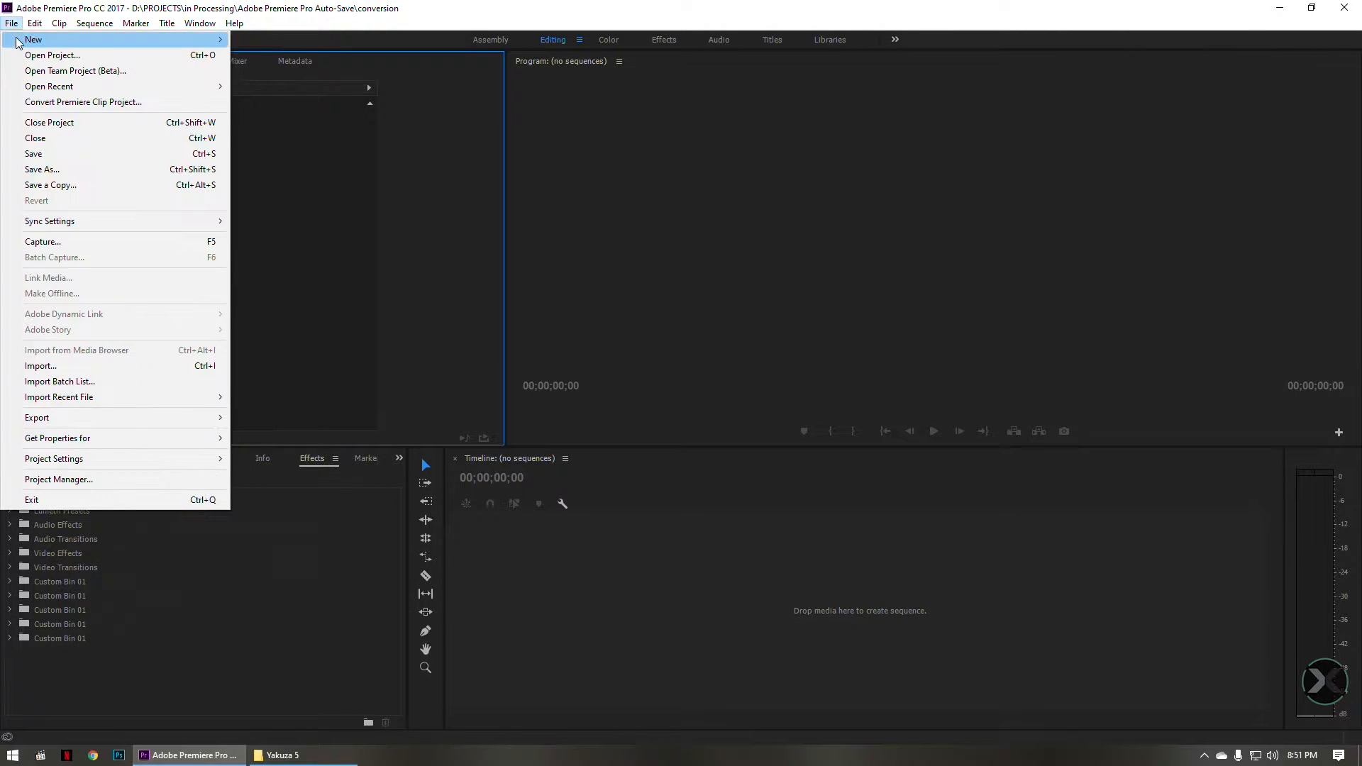
mouse_move(36, 40)
left_click(396, 70)
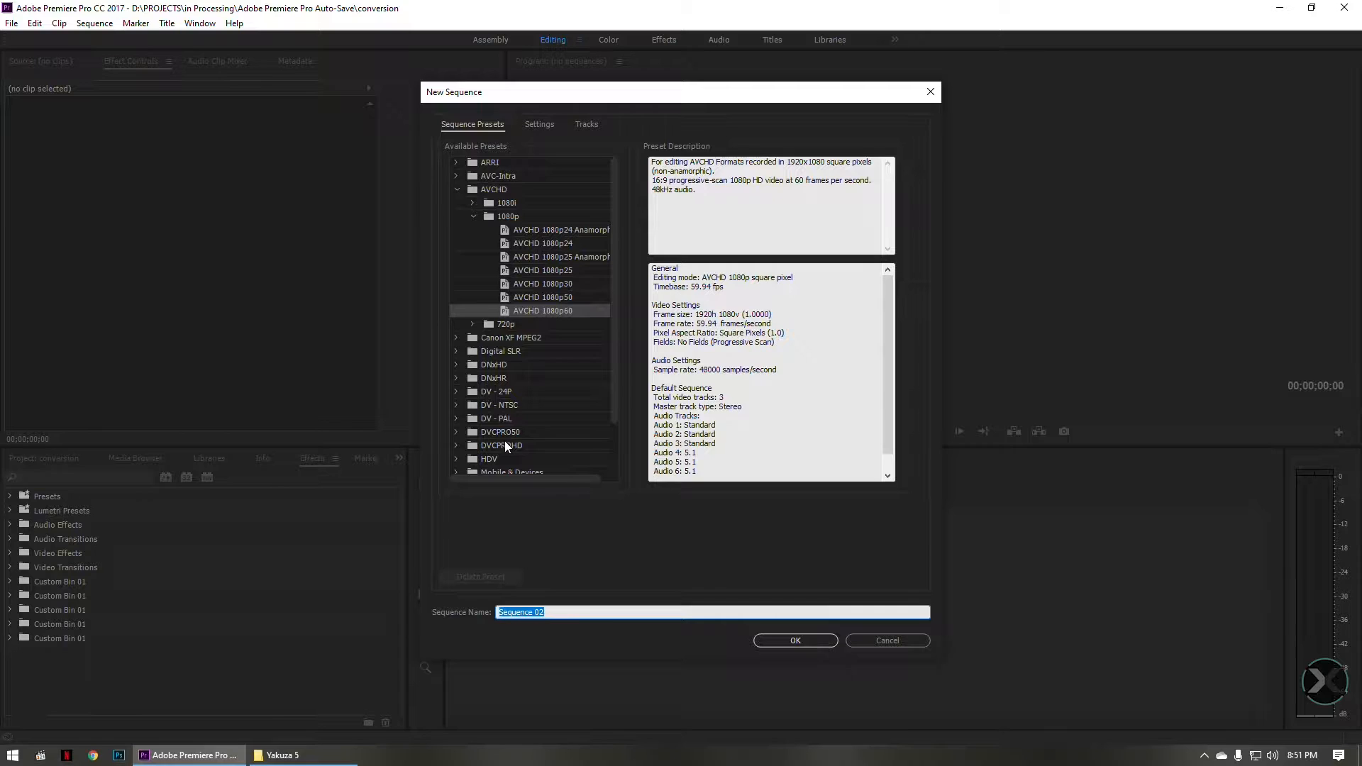
scroll(506, 445, "down", 2)
scroll(523, 447, "up", 2)
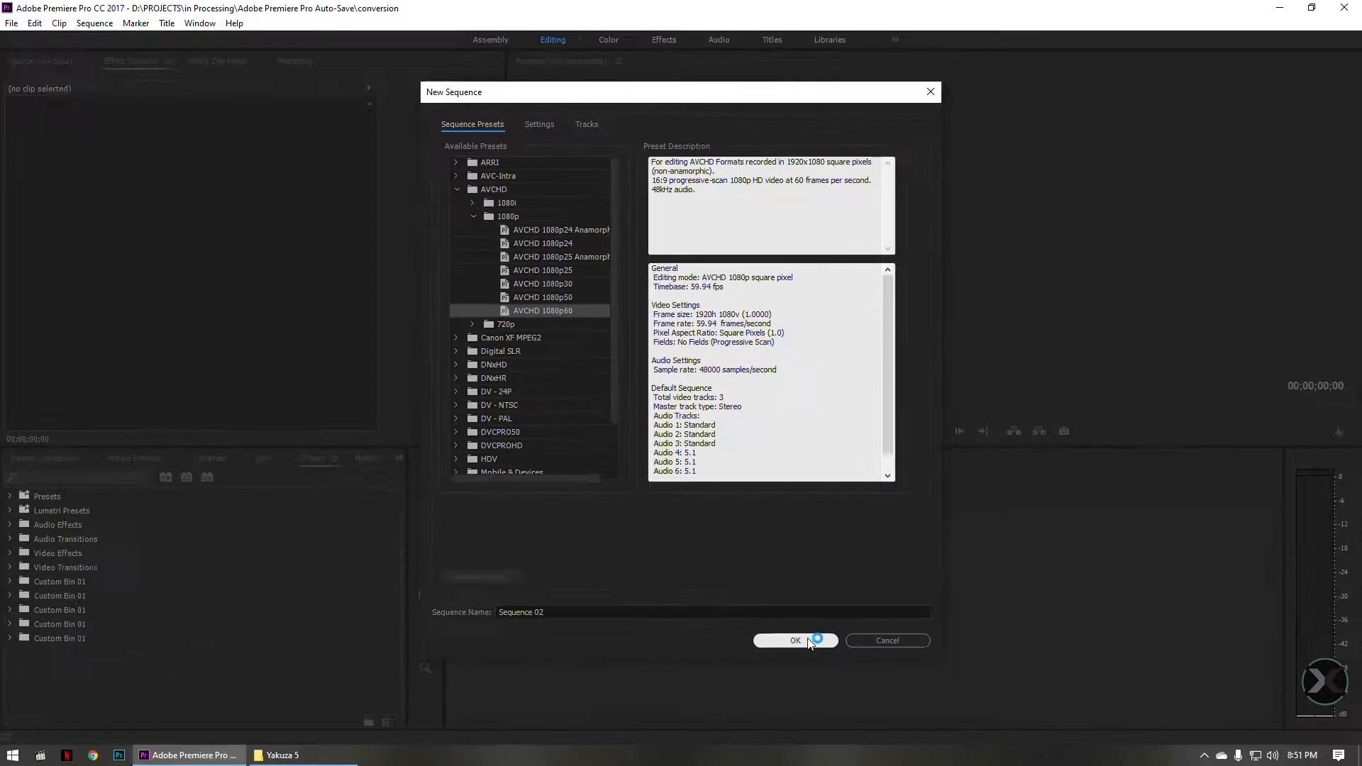
left_click(796, 641)
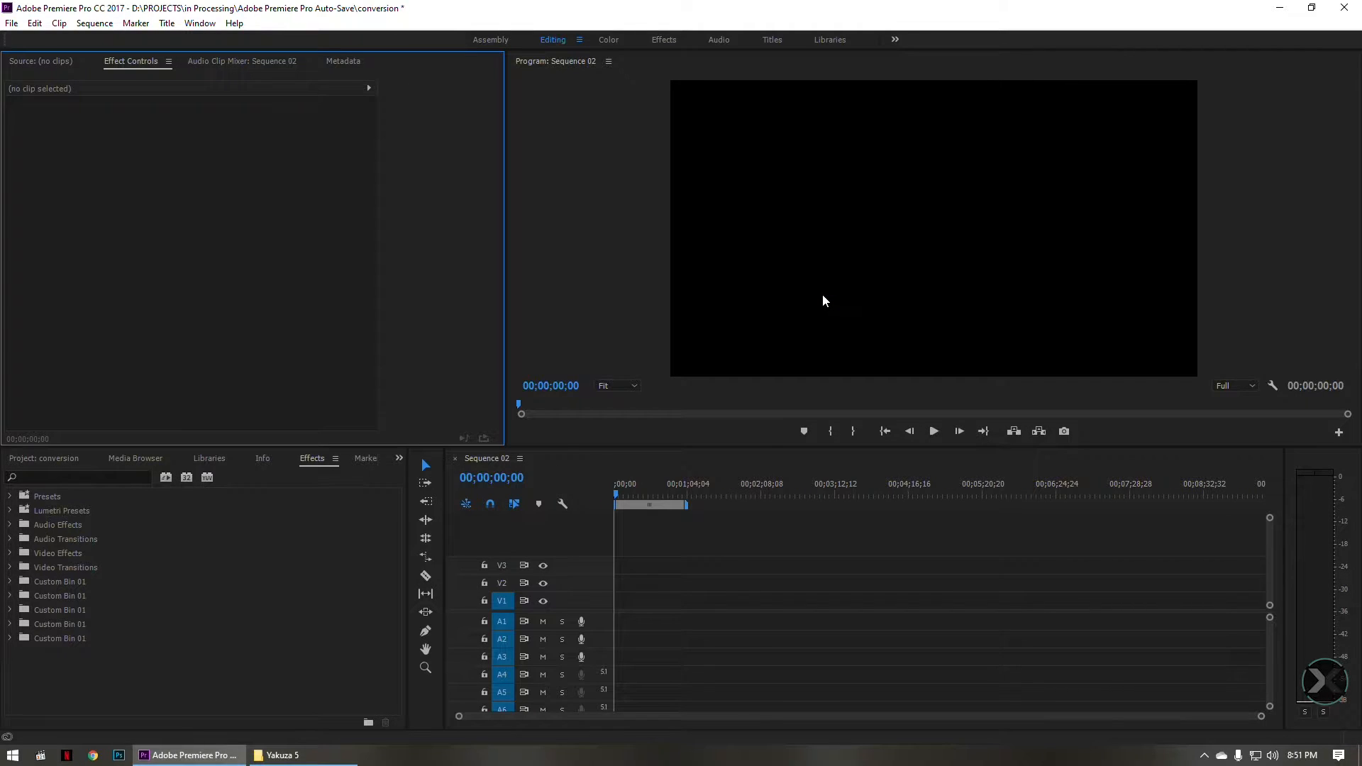
left_click(330, 758)
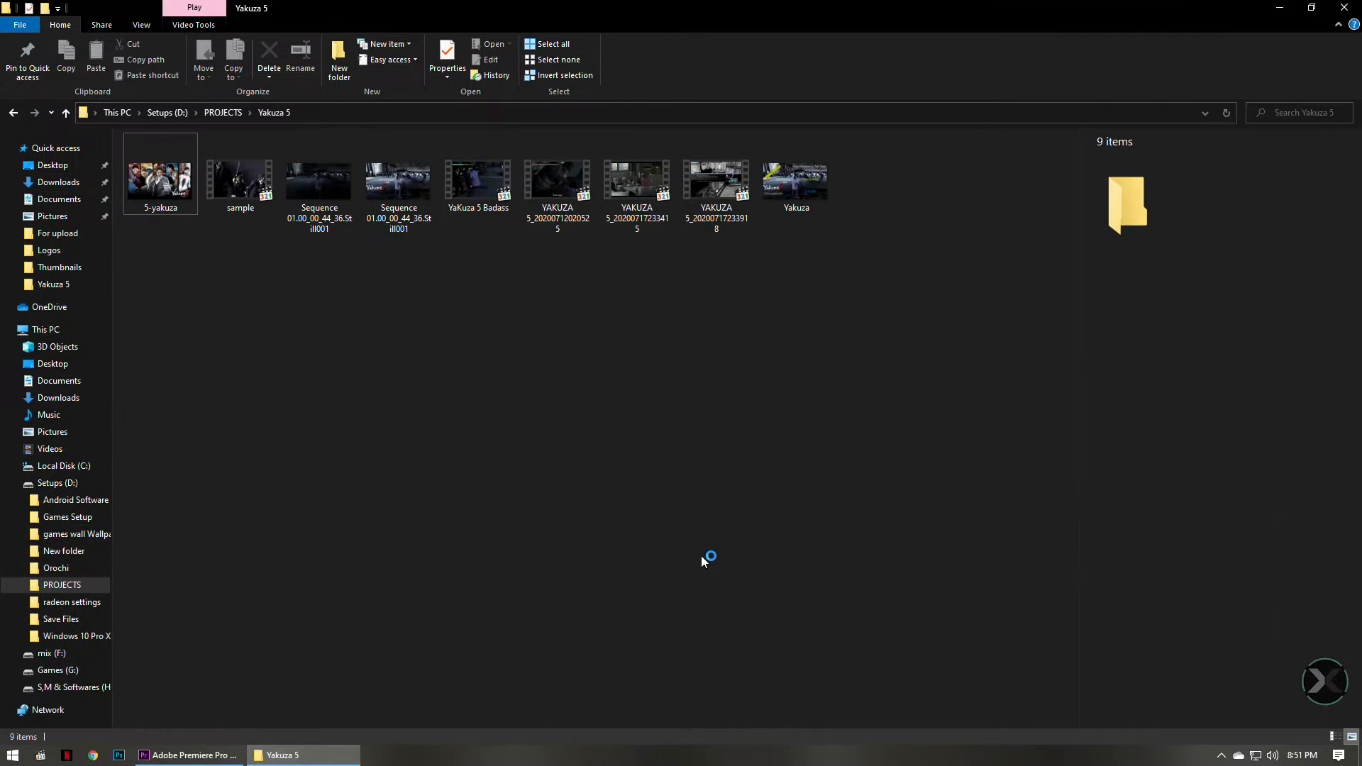
left_click(717, 191)
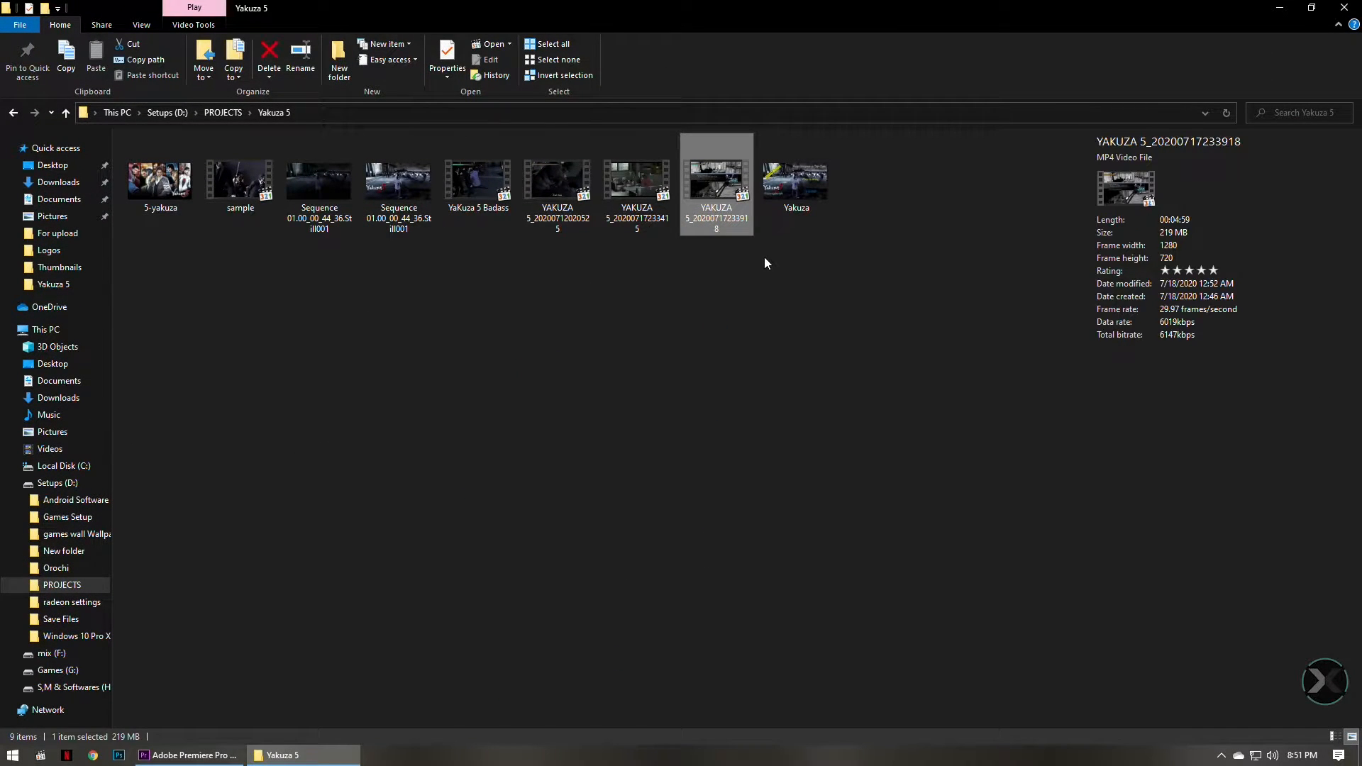
left_click_drag(719, 184, 713, 551)
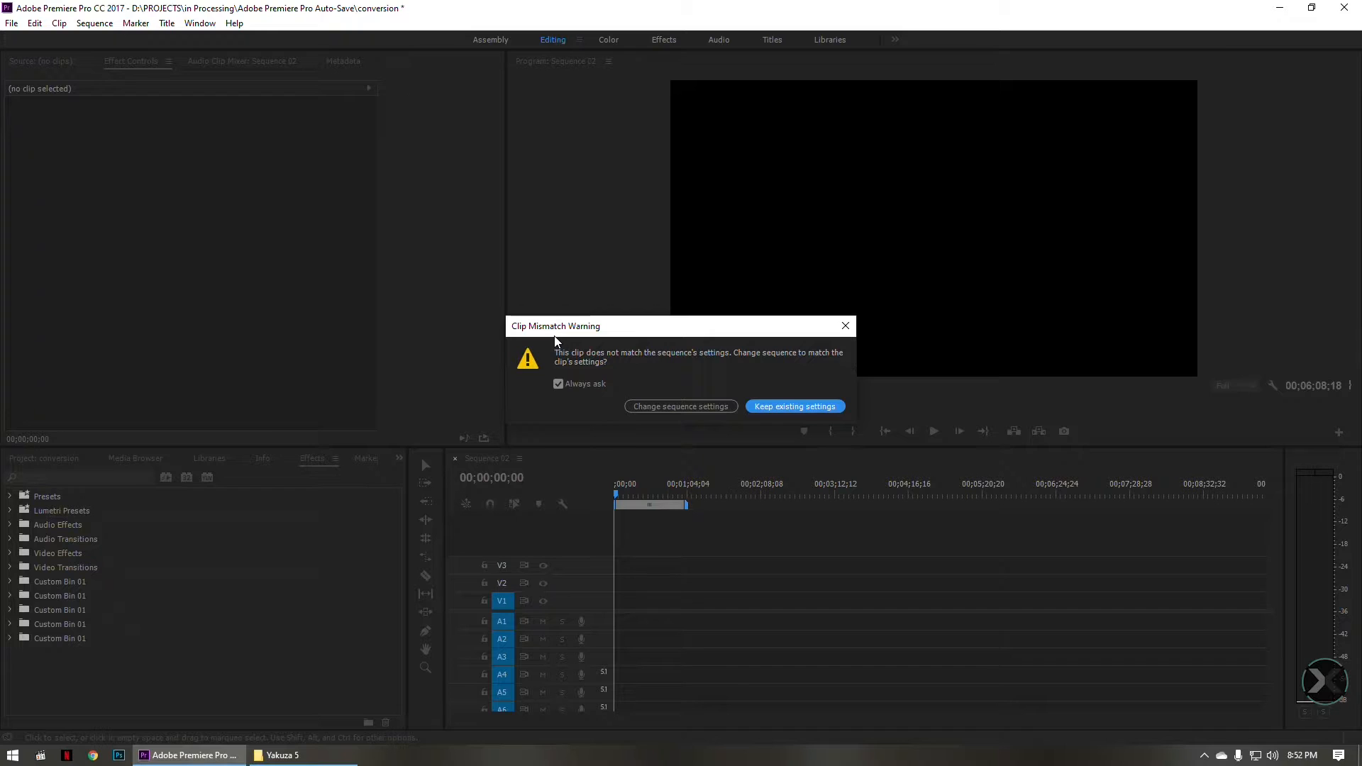
left_click(786, 407)
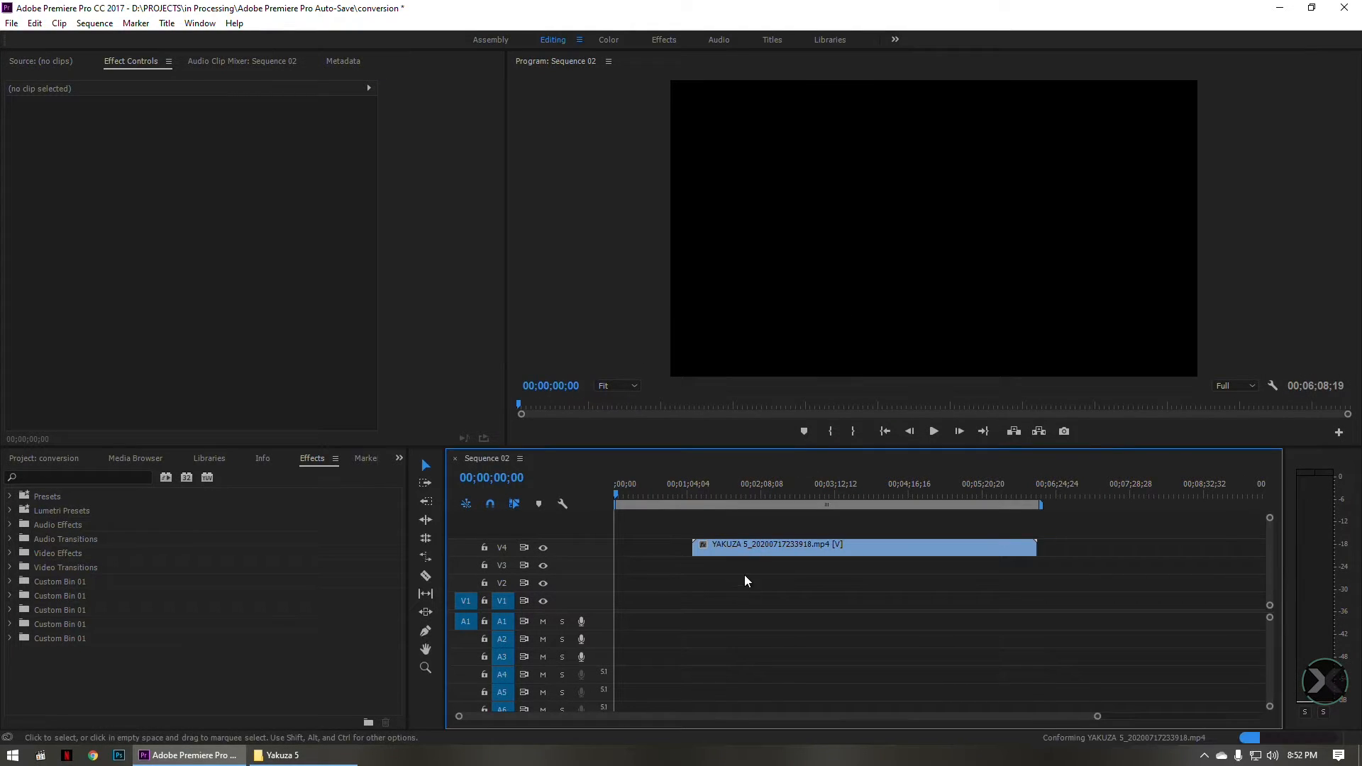
- Move the clip from video track V4 down to V1 and show the project's contents
left_click(755, 549)
left_click_drag(728, 569, 738, 599)
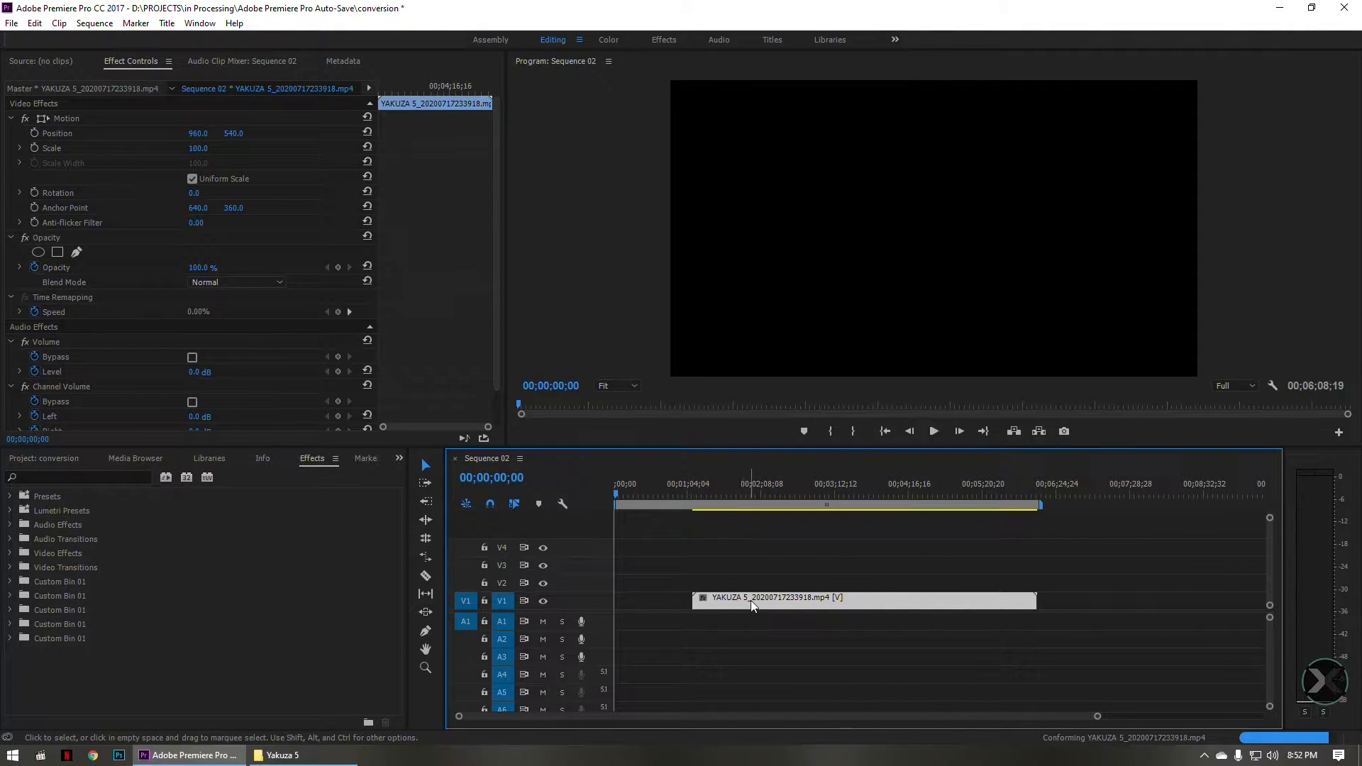
key("shift+1")
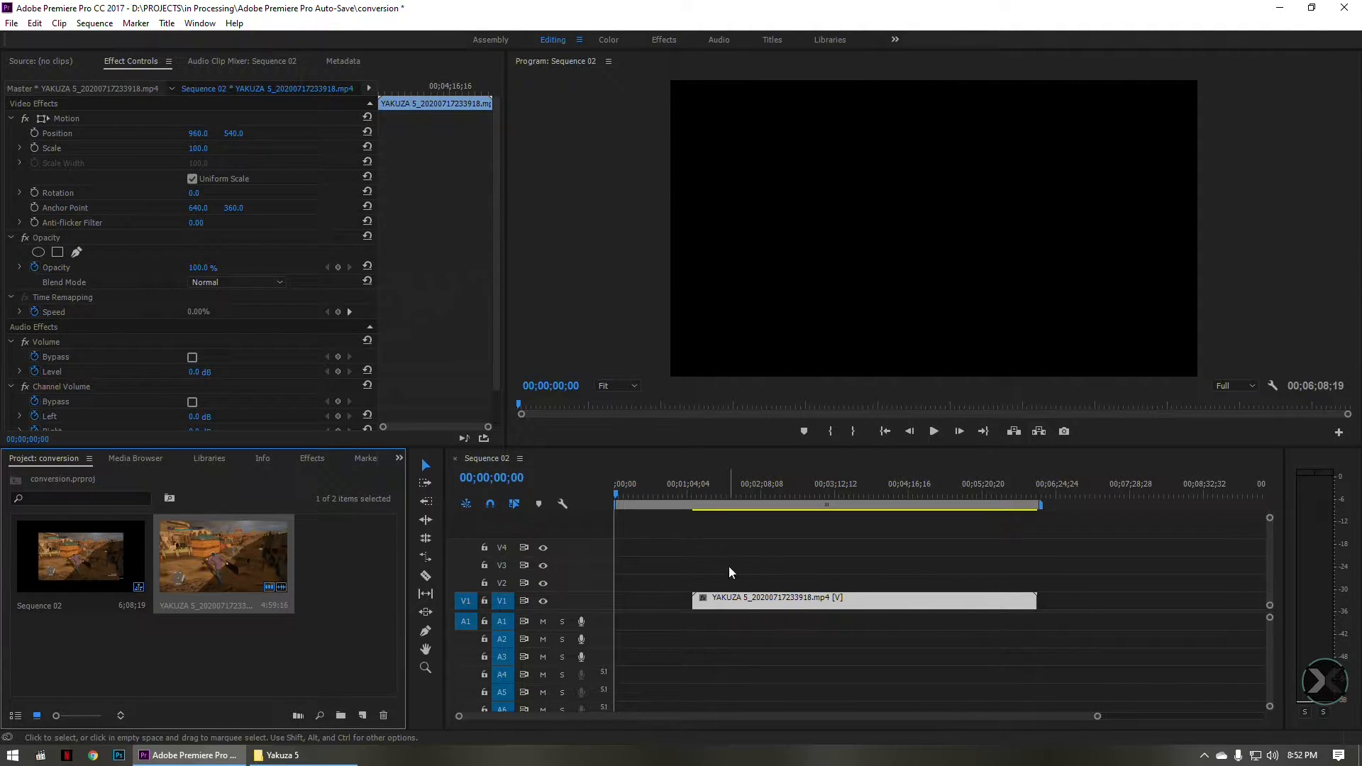
- With the playhead at 00;01;42;57, set the clip's Scale to 150 and trim the clip to span about 00;01;42;57 to 00;03;51;58
left_click_drag(615, 492, 732, 494)
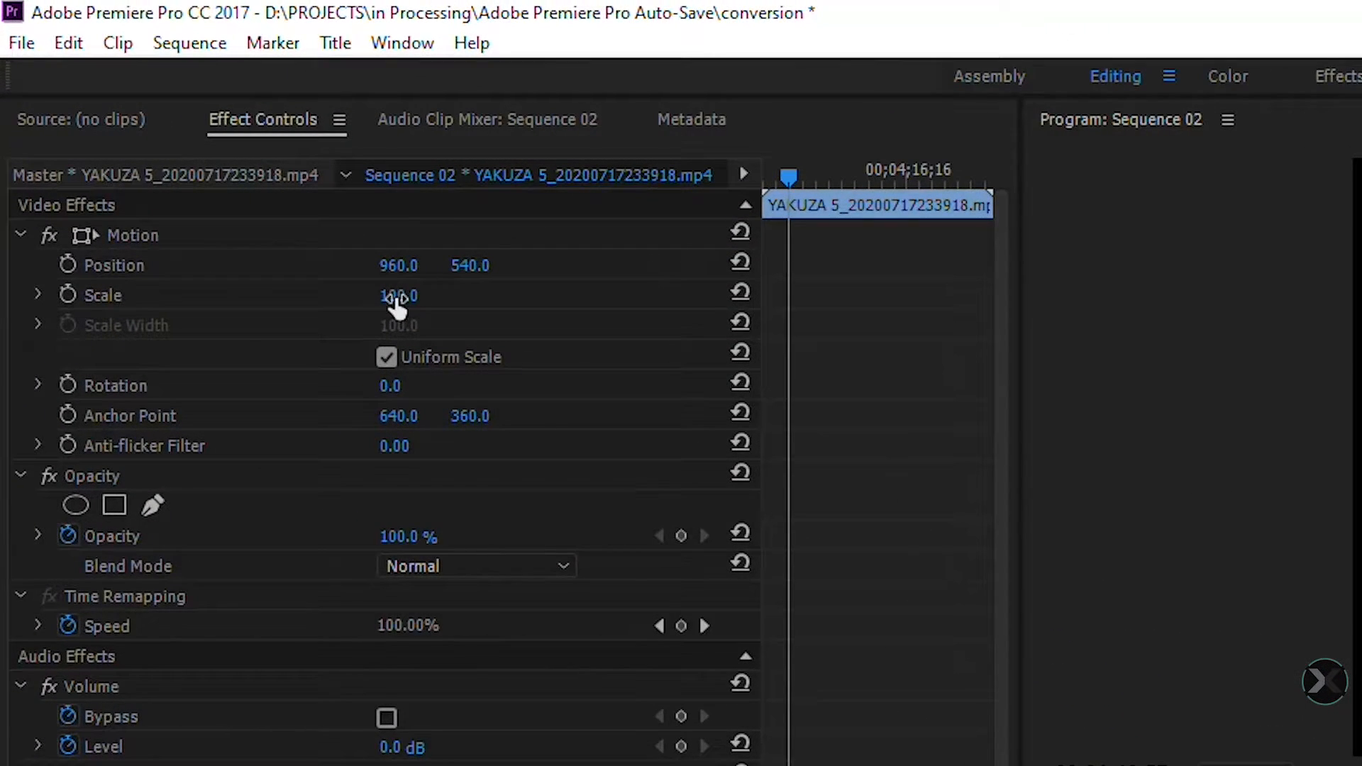
left_click(203, 147)
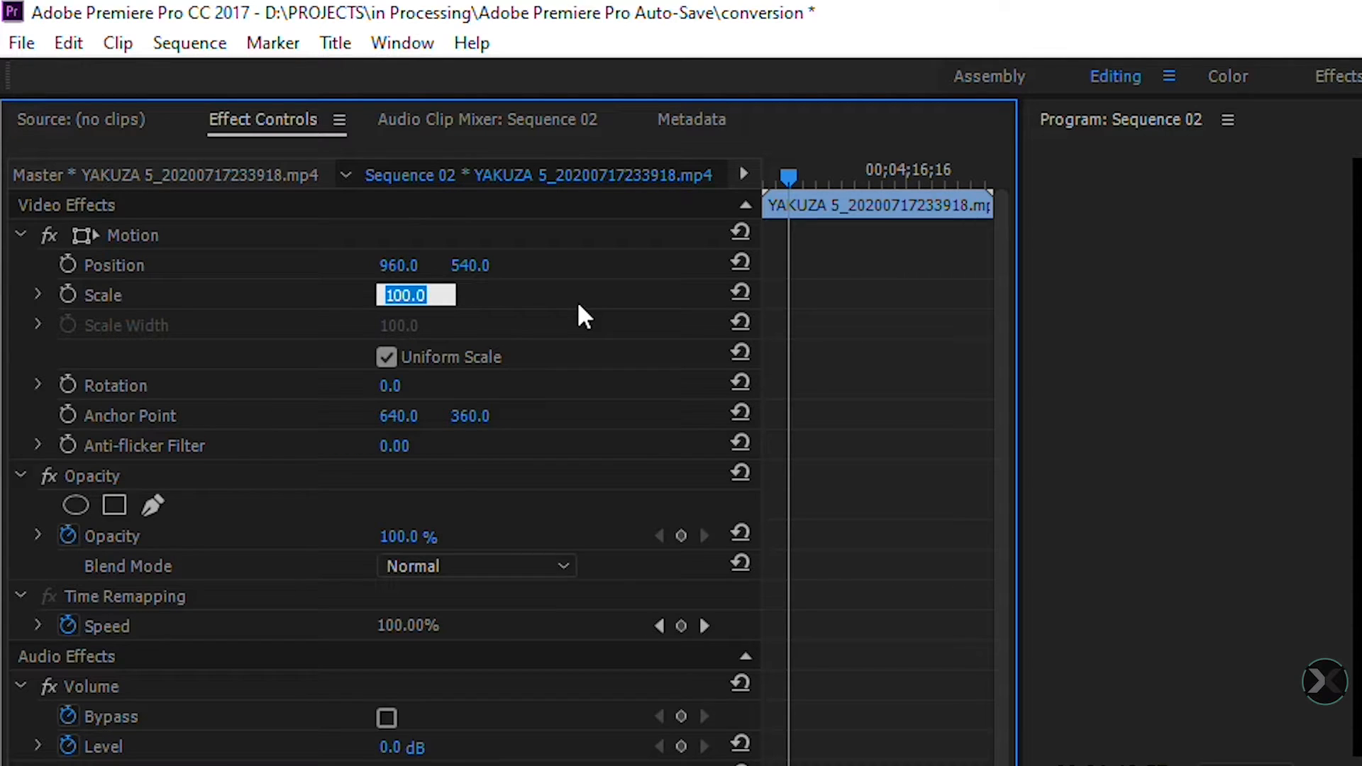
type("150")
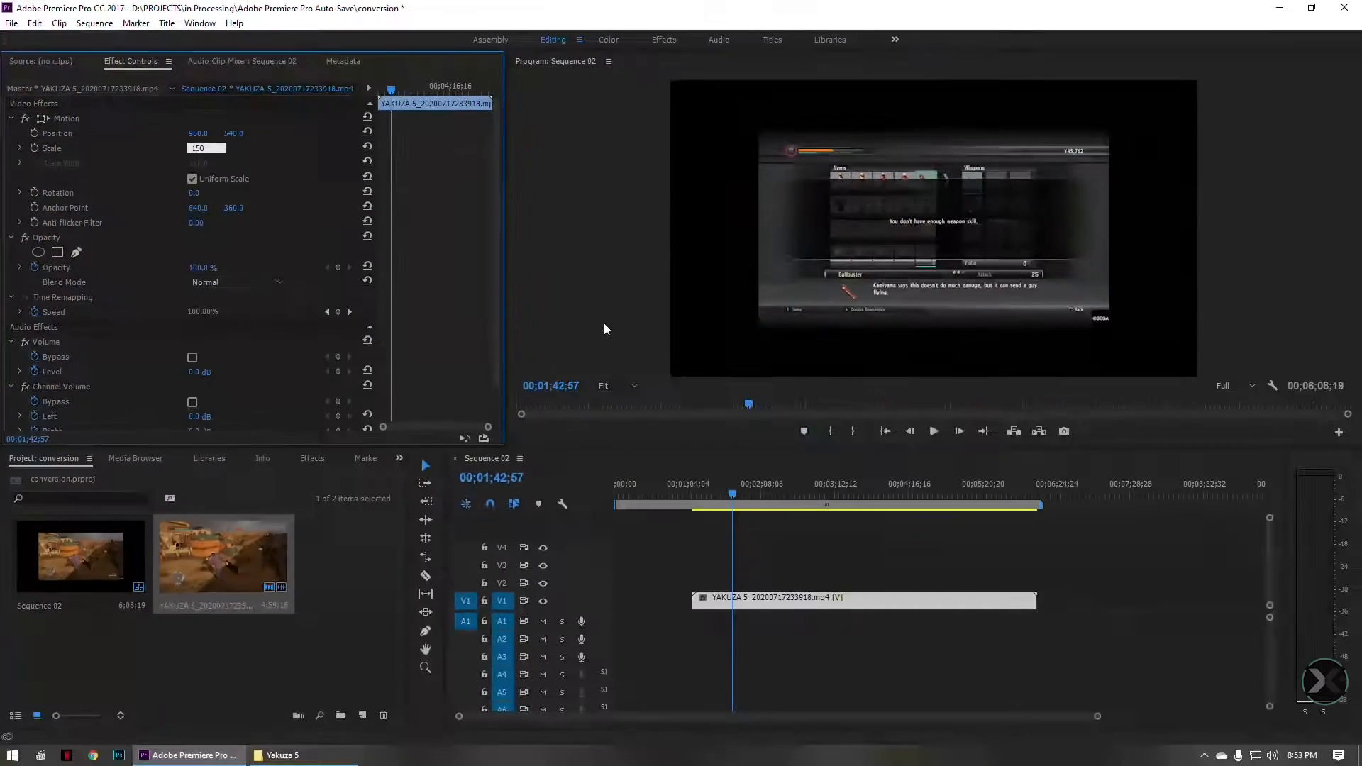
key("Return")
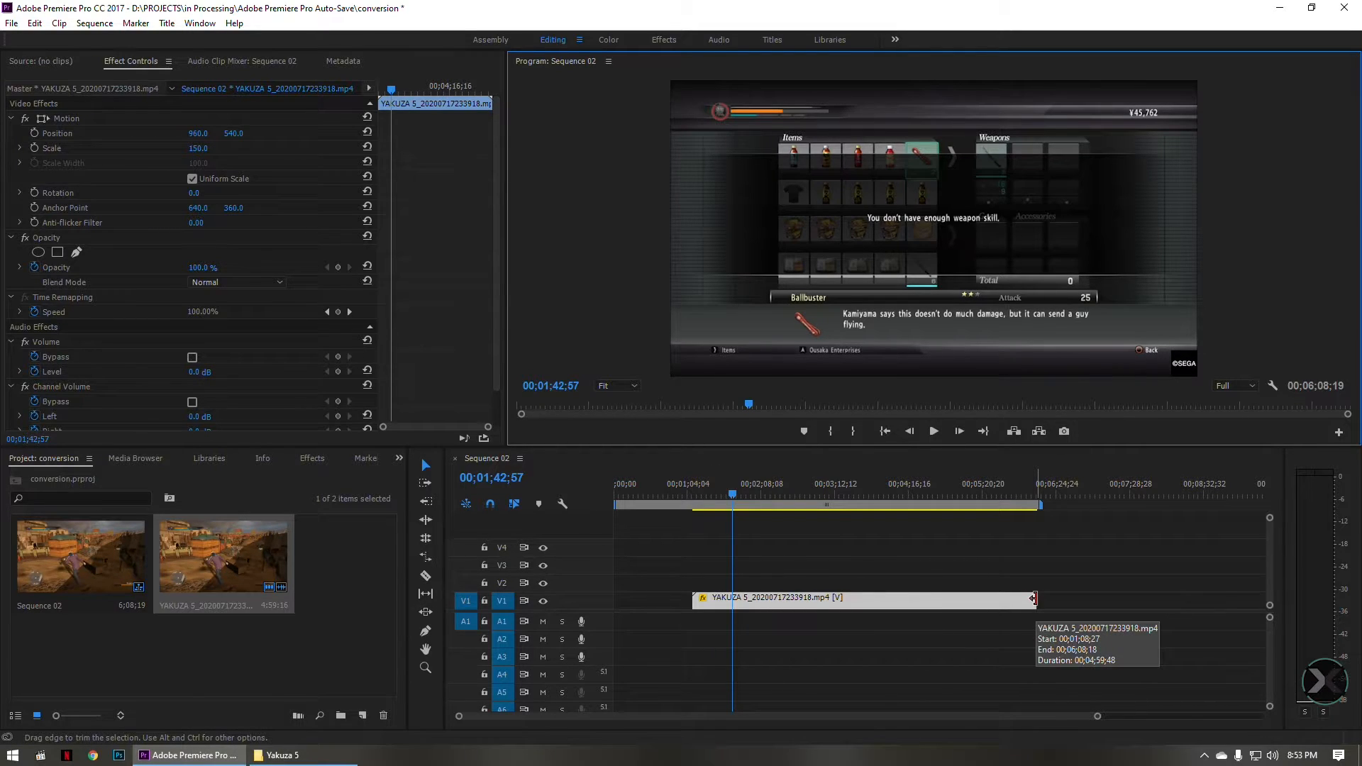
left_click_drag(1033, 598, 733, 598)
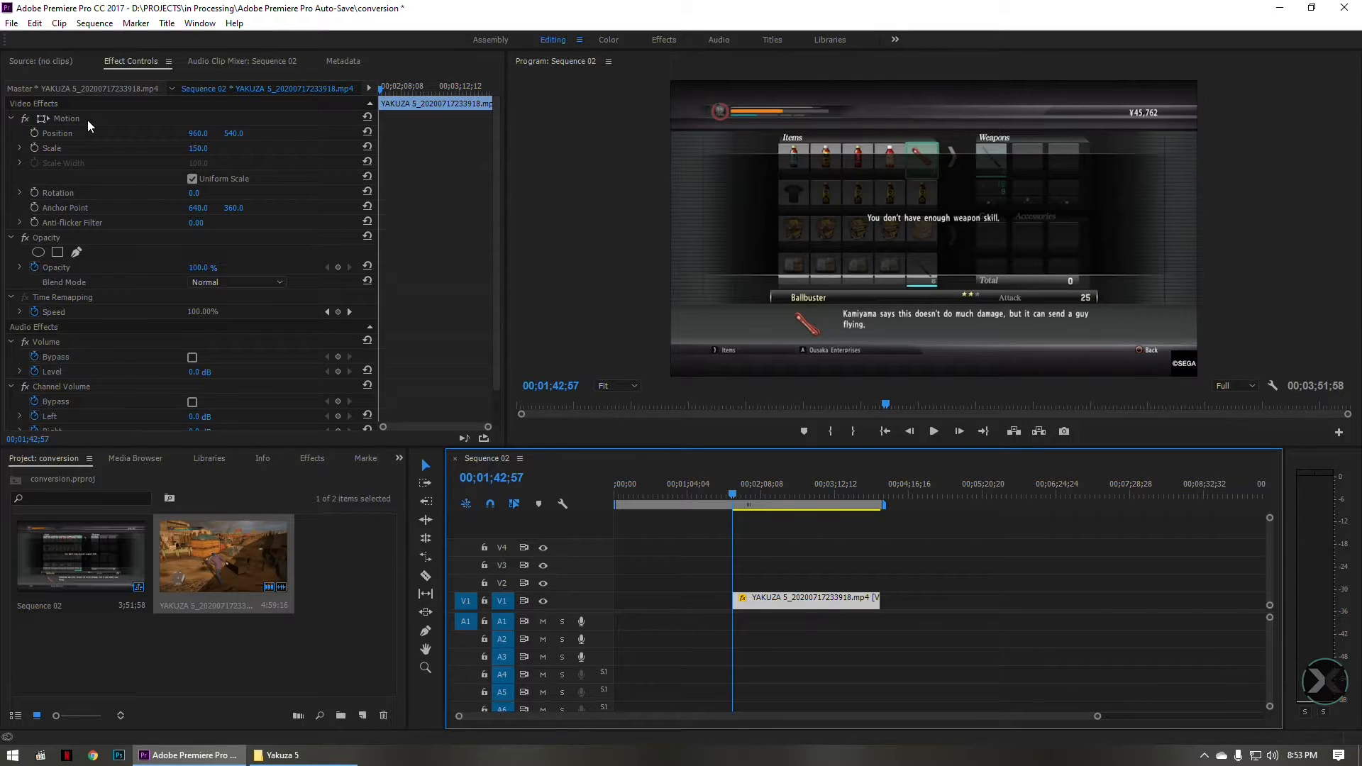
- Set the clip's time interpolation to Optical Flow and render the sequence preview
right_click(782, 603)
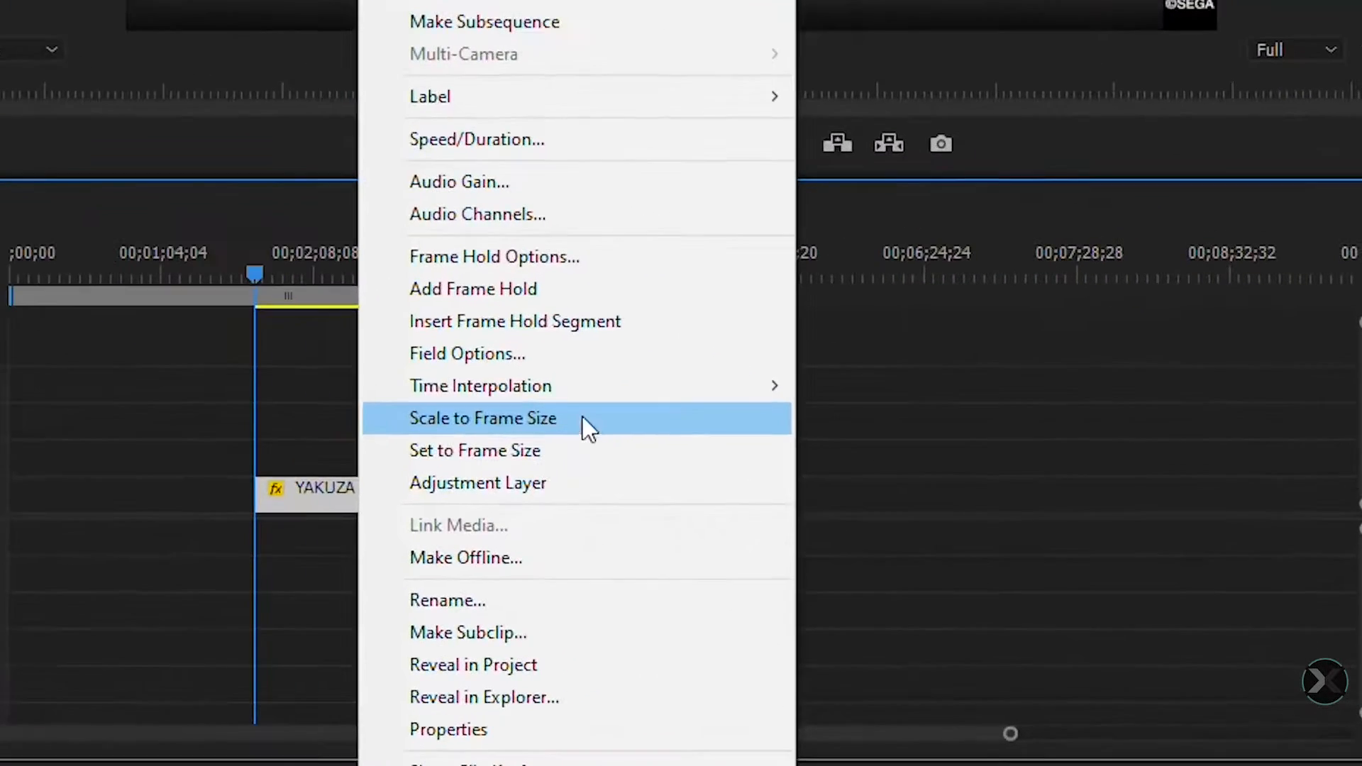
left_click(608, 389)
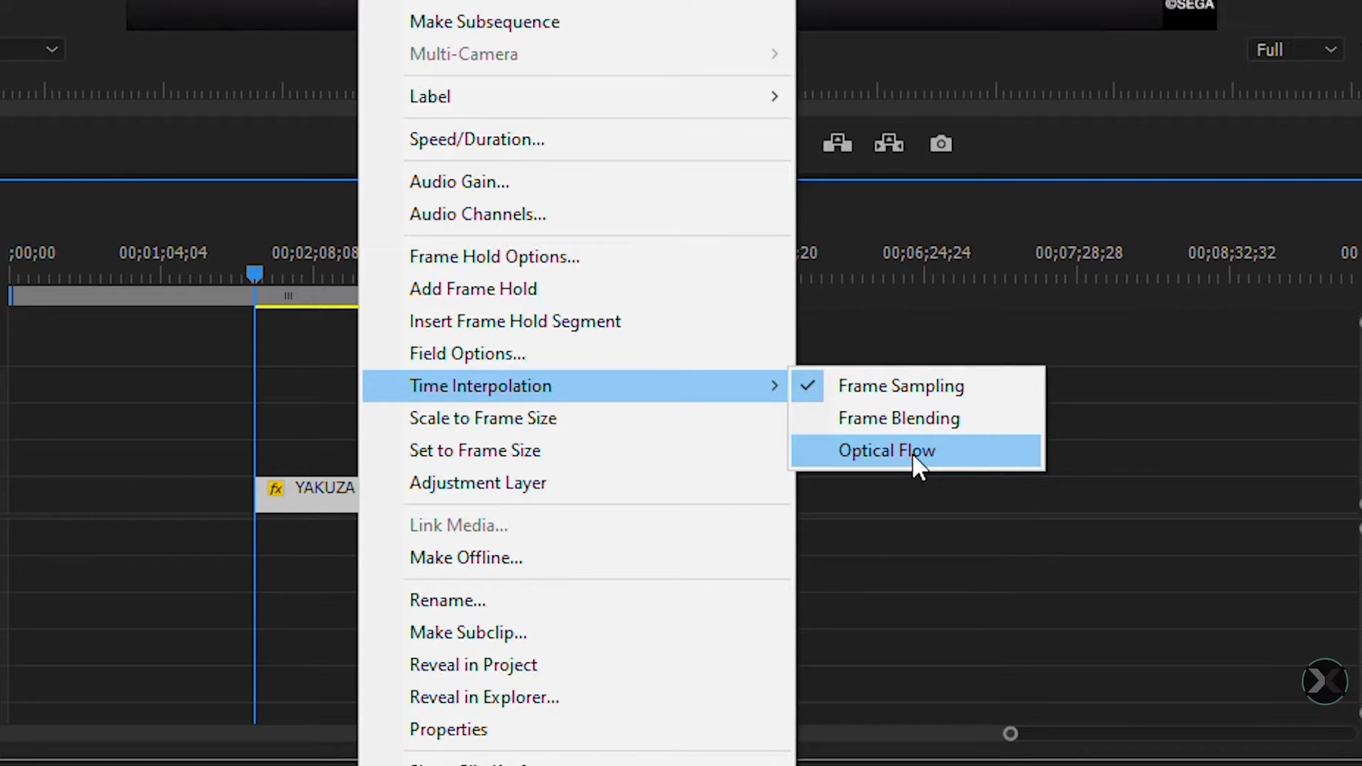
left_click(912, 454)
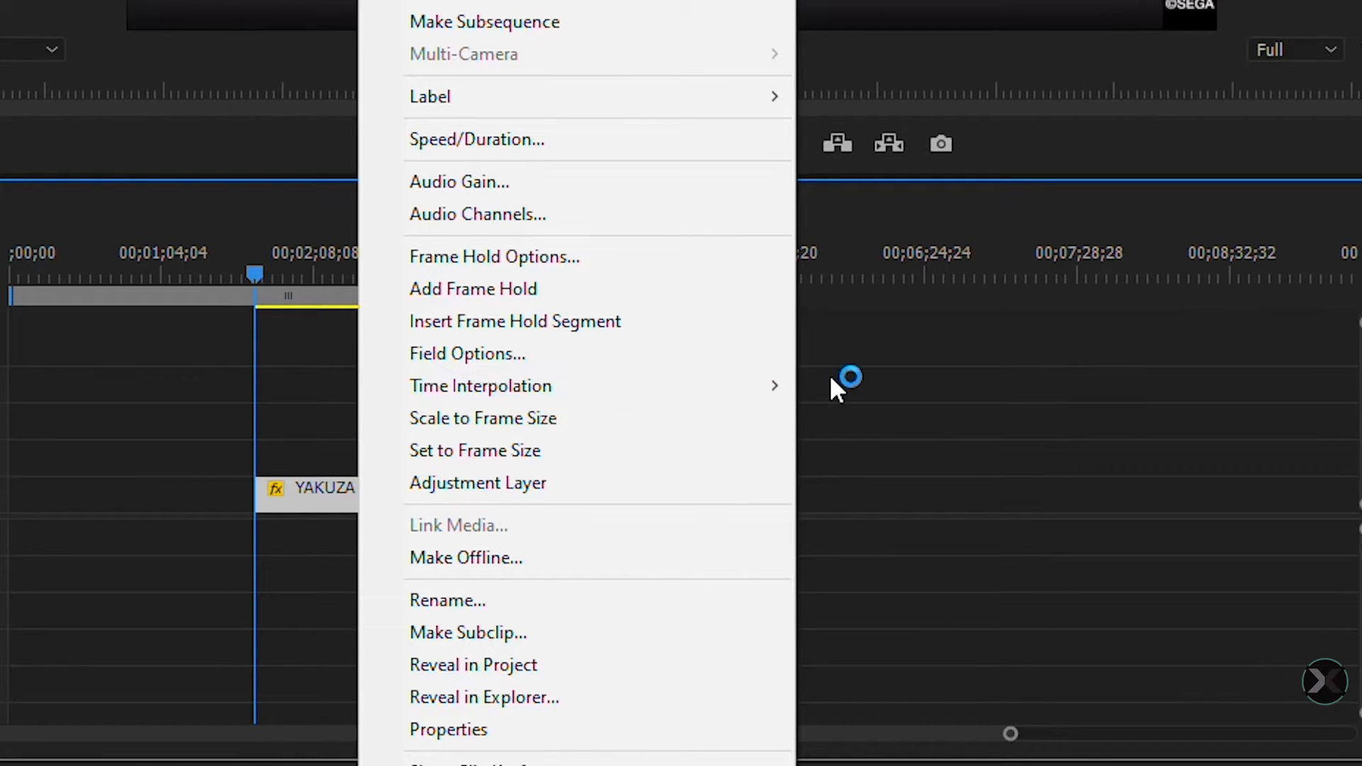
mouse_move(766, 387)
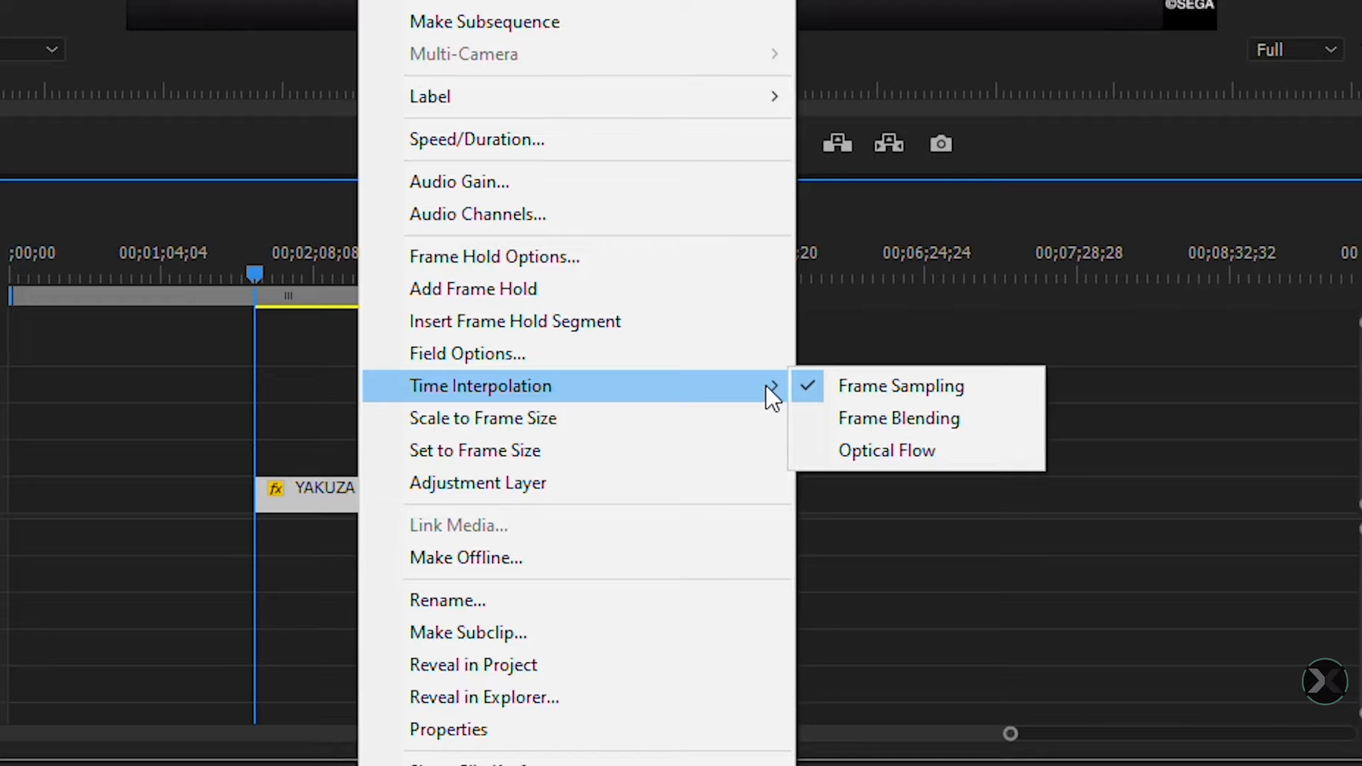
left_click(880, 448)
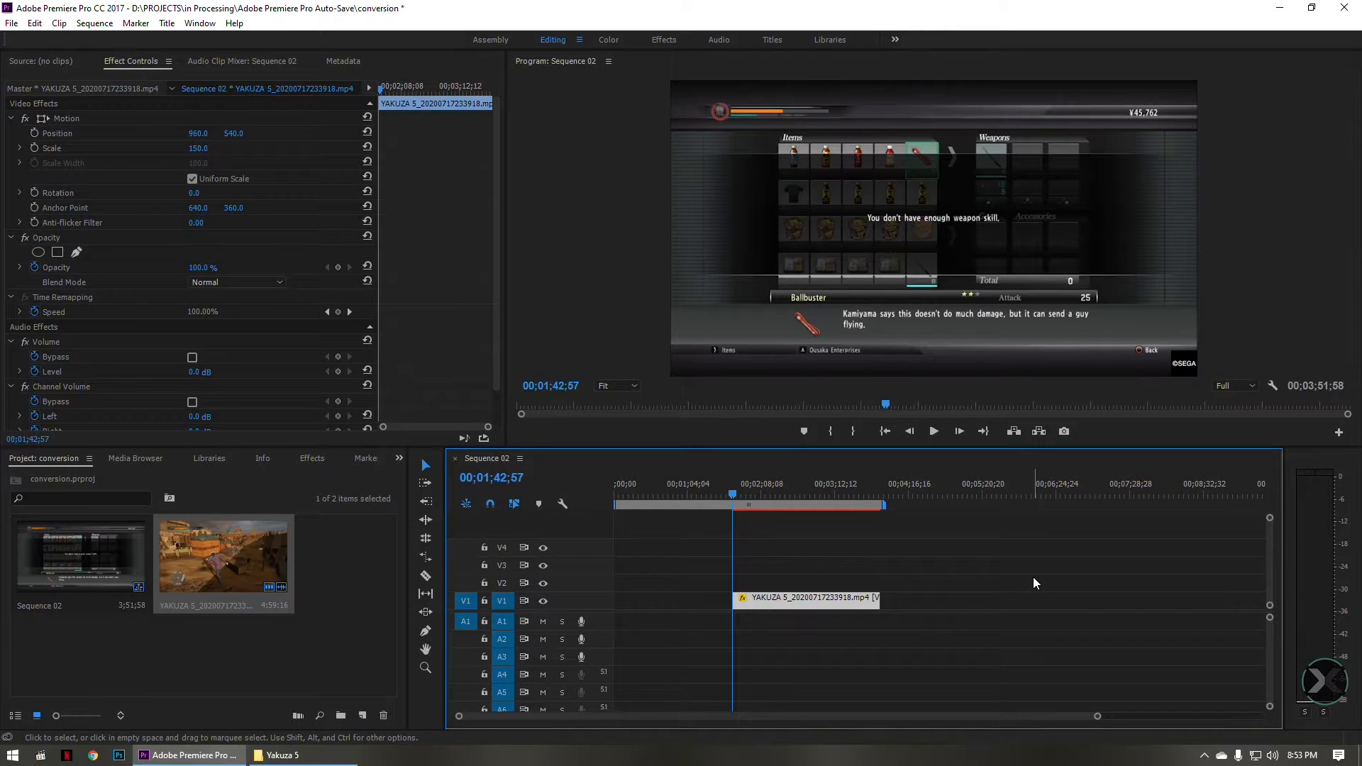
key("Return")
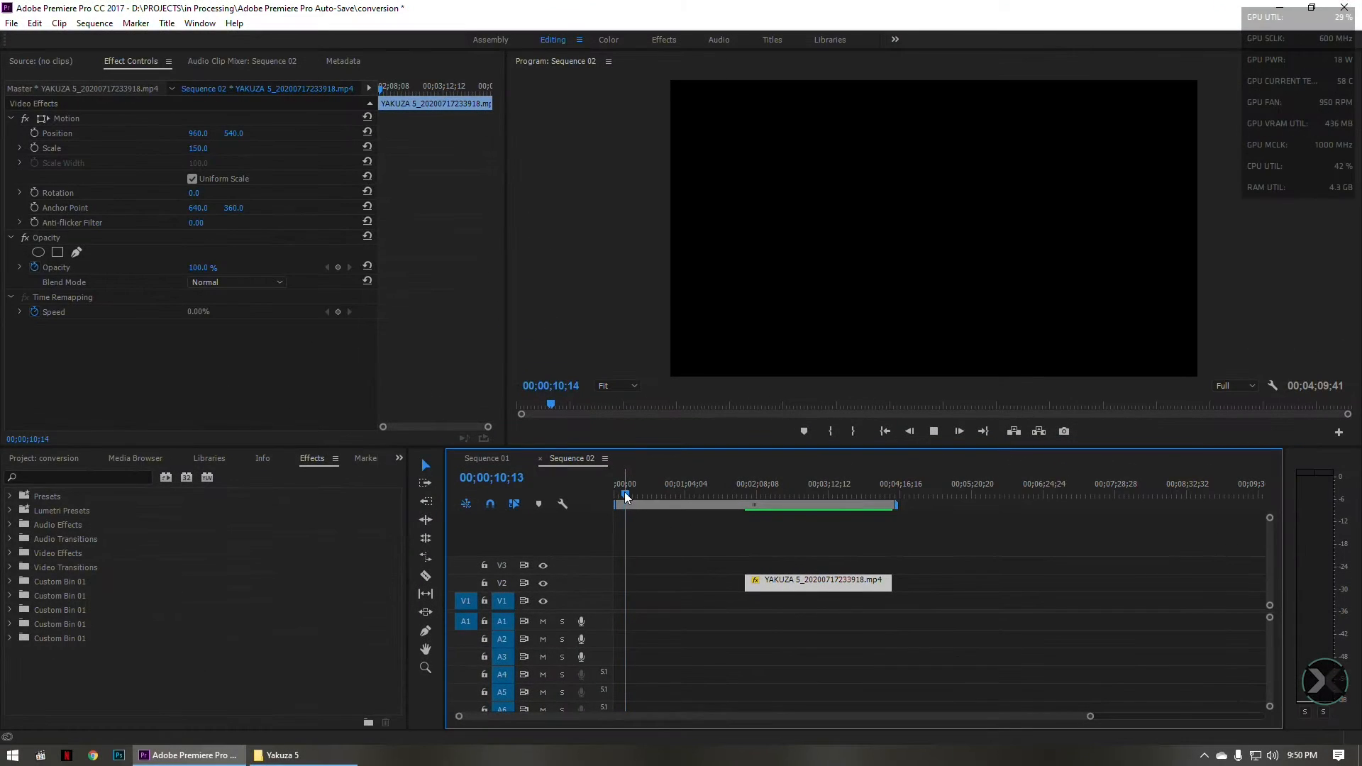
- Play the rendered clip briefly from about 00;02;29;49 to check its motion
left_click_drag(627, 492, 784, 492)
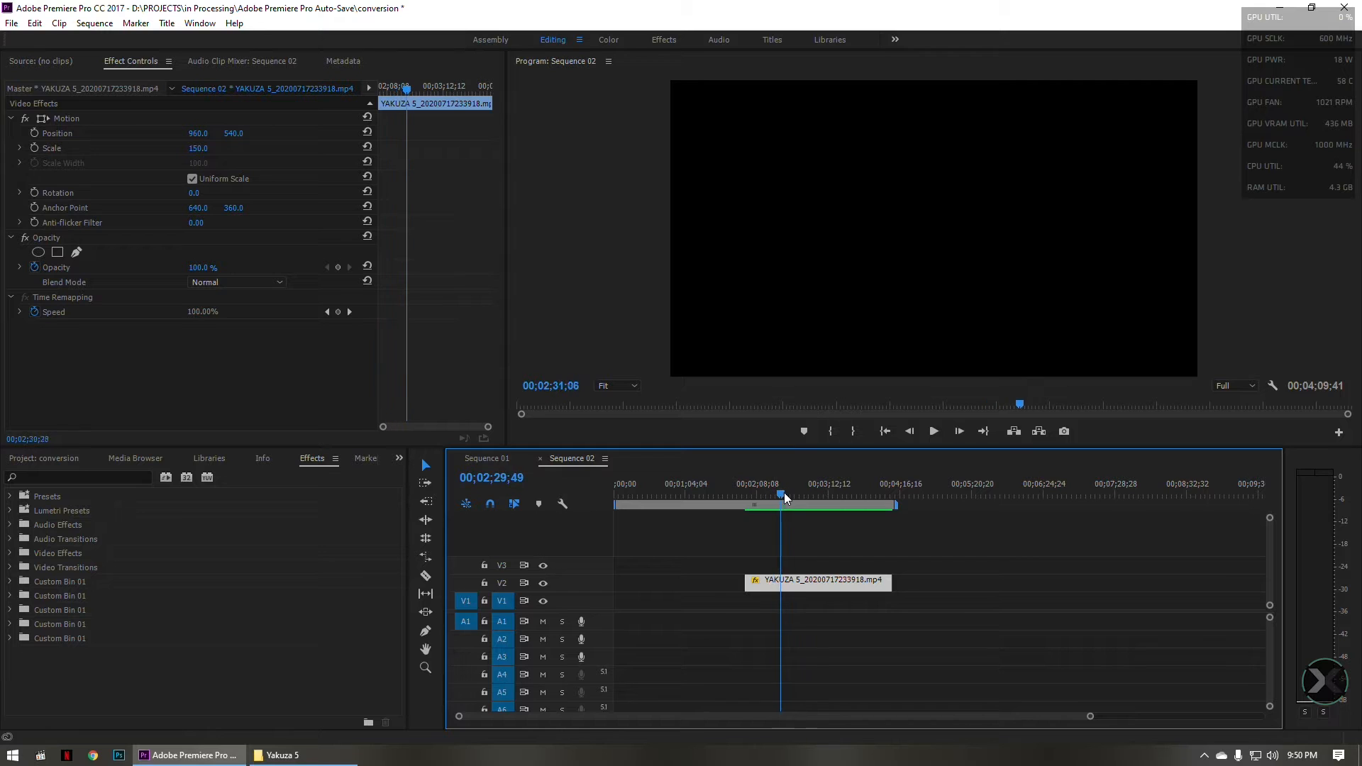
left_click(934, 431)
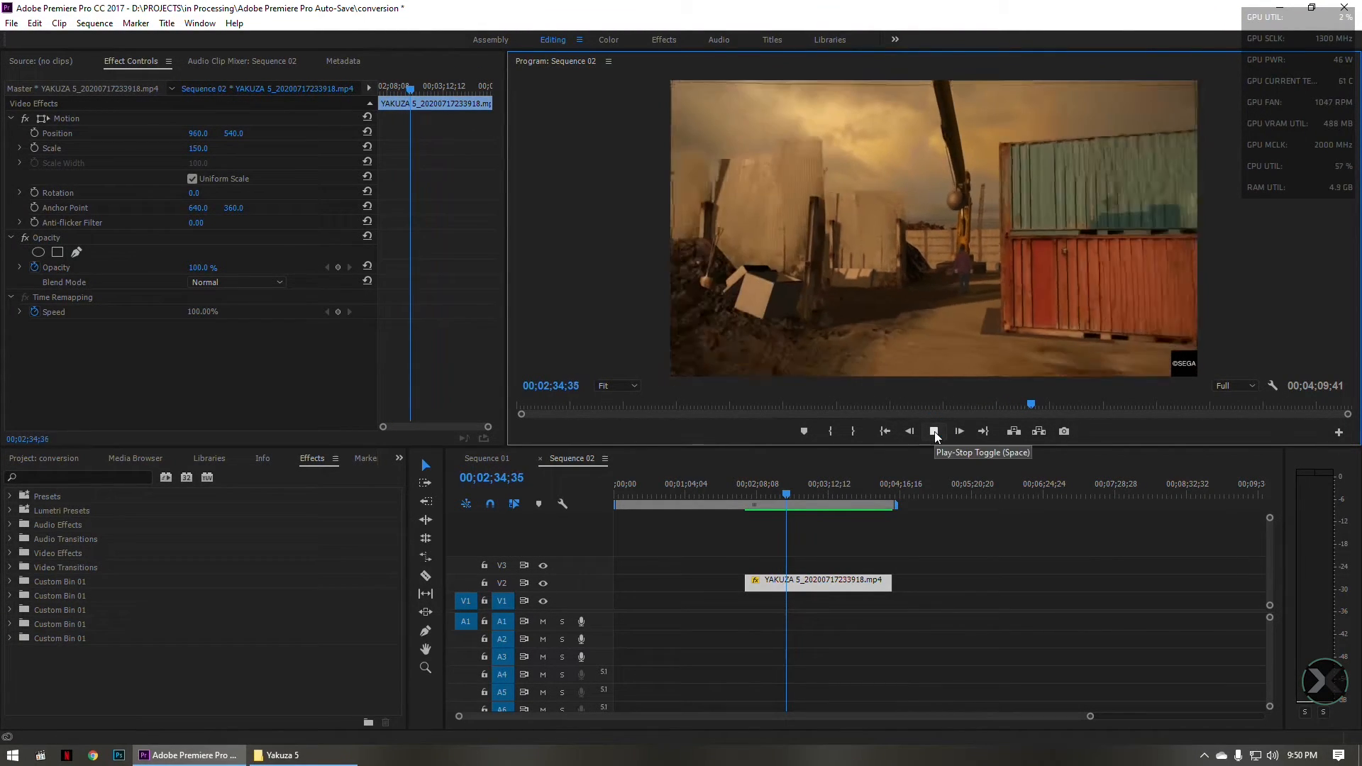
left_click(935, 432)
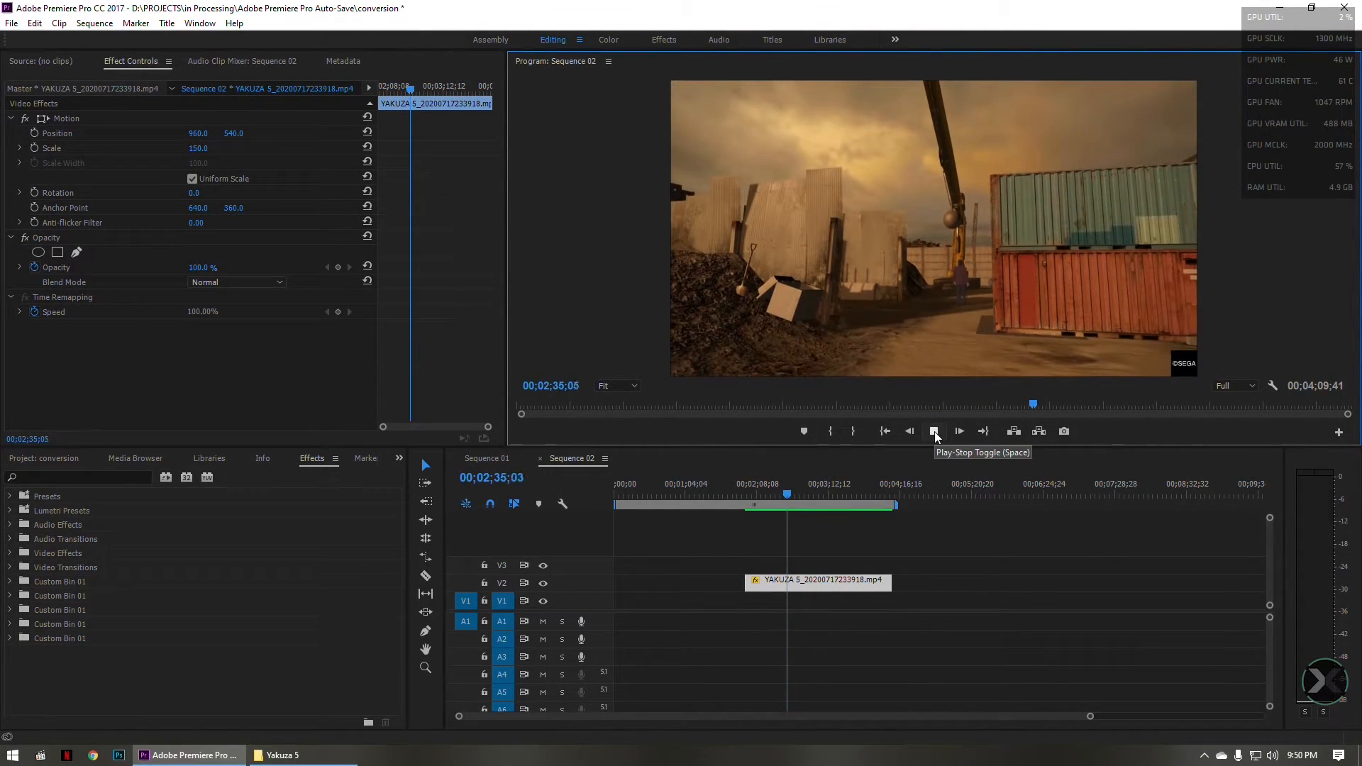
- Open the media export settings for Sequence 02
left_click(10, 23)
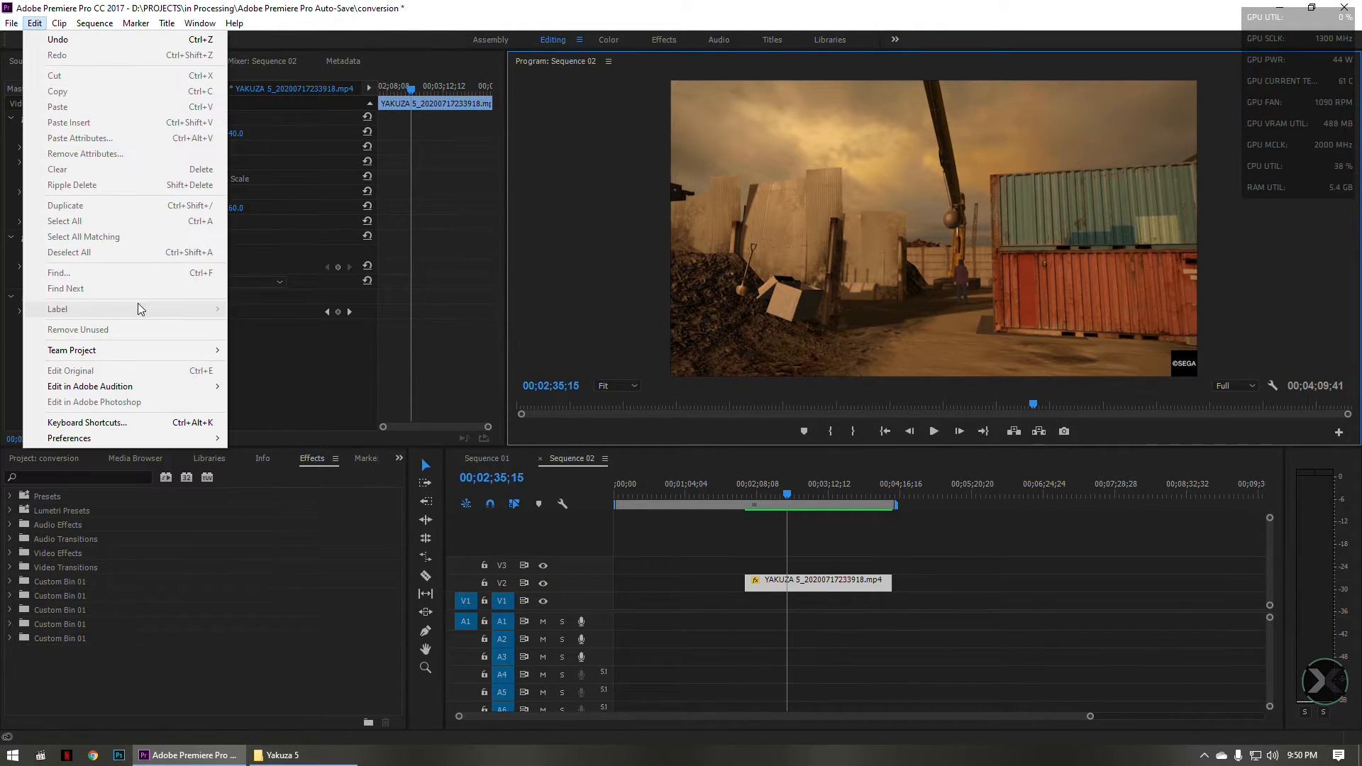
mouse_move(92, 418)
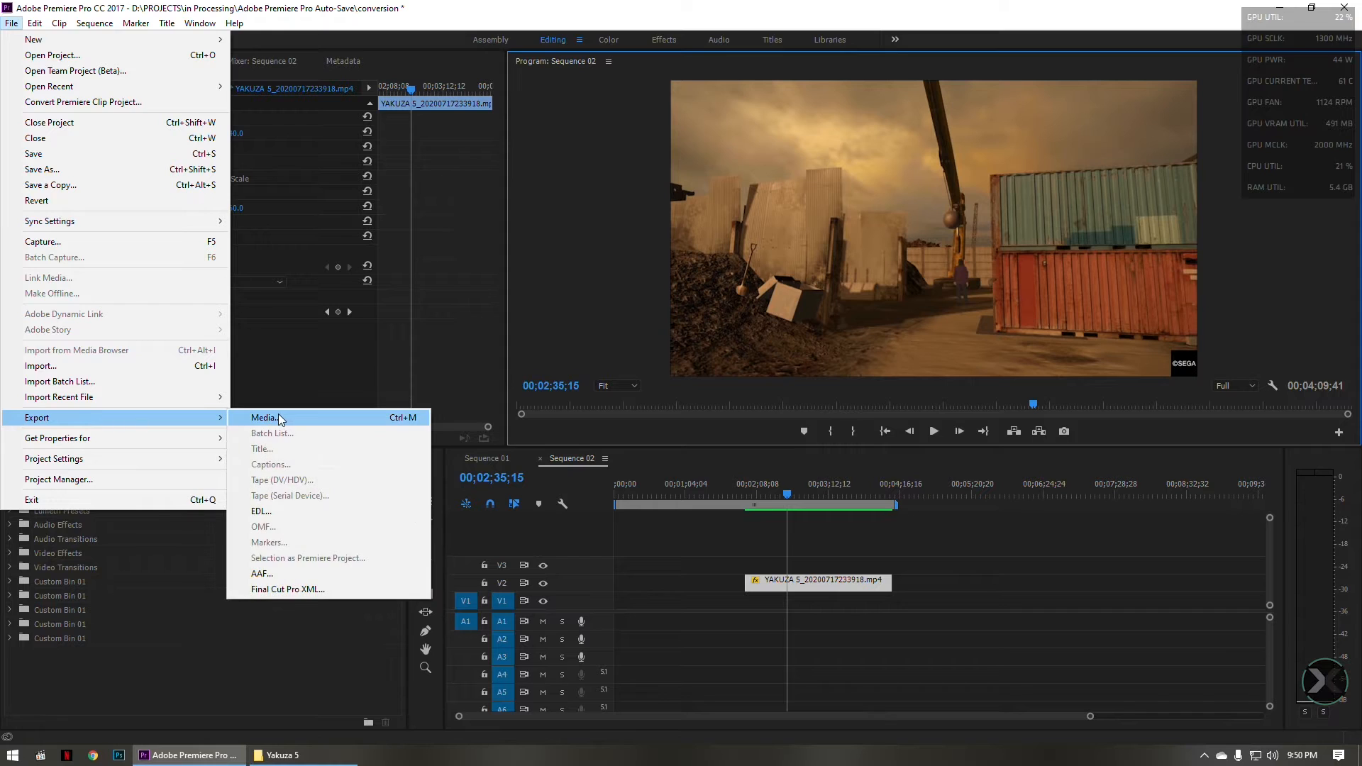
left_click(282, 417)
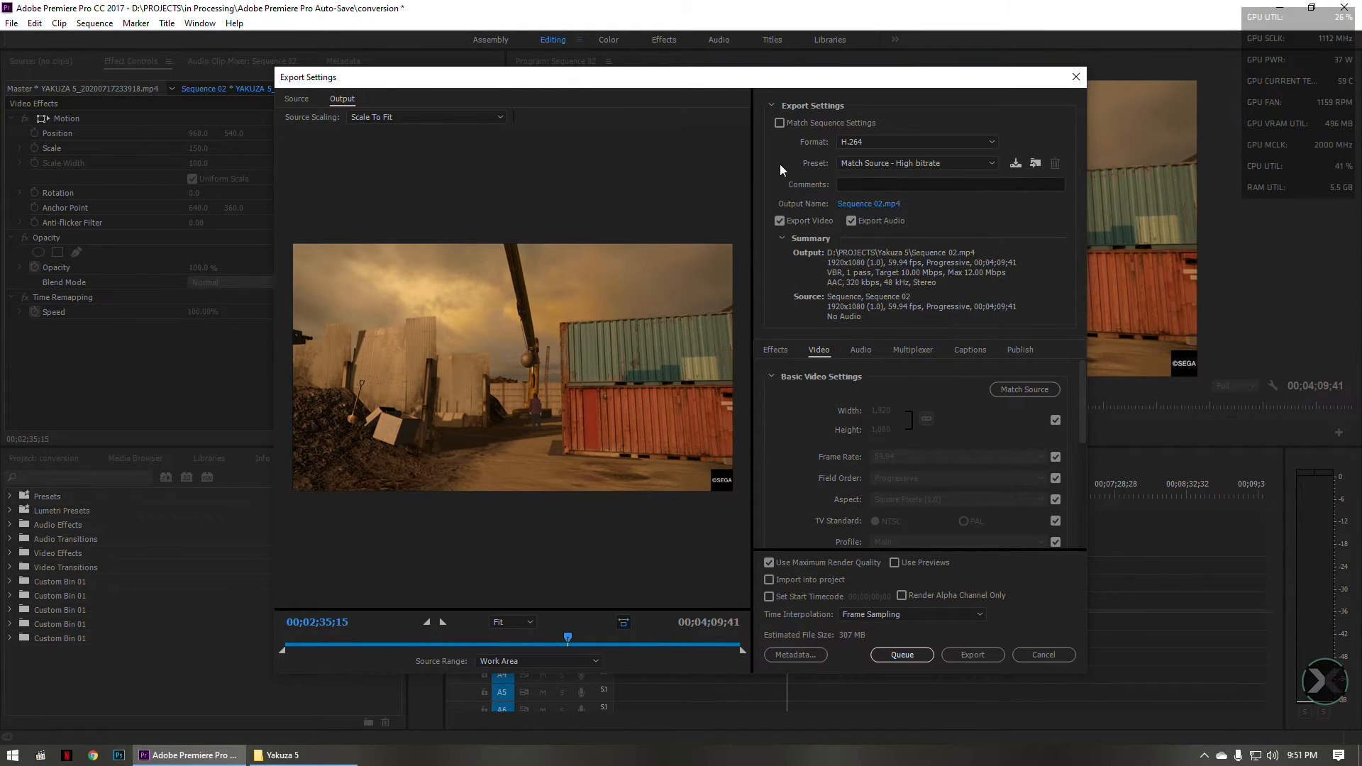
- Look through the available H.264 export presets, from the device formats to the YouTube ones, checking their resolutions and frame rates
left_click(961, 168)
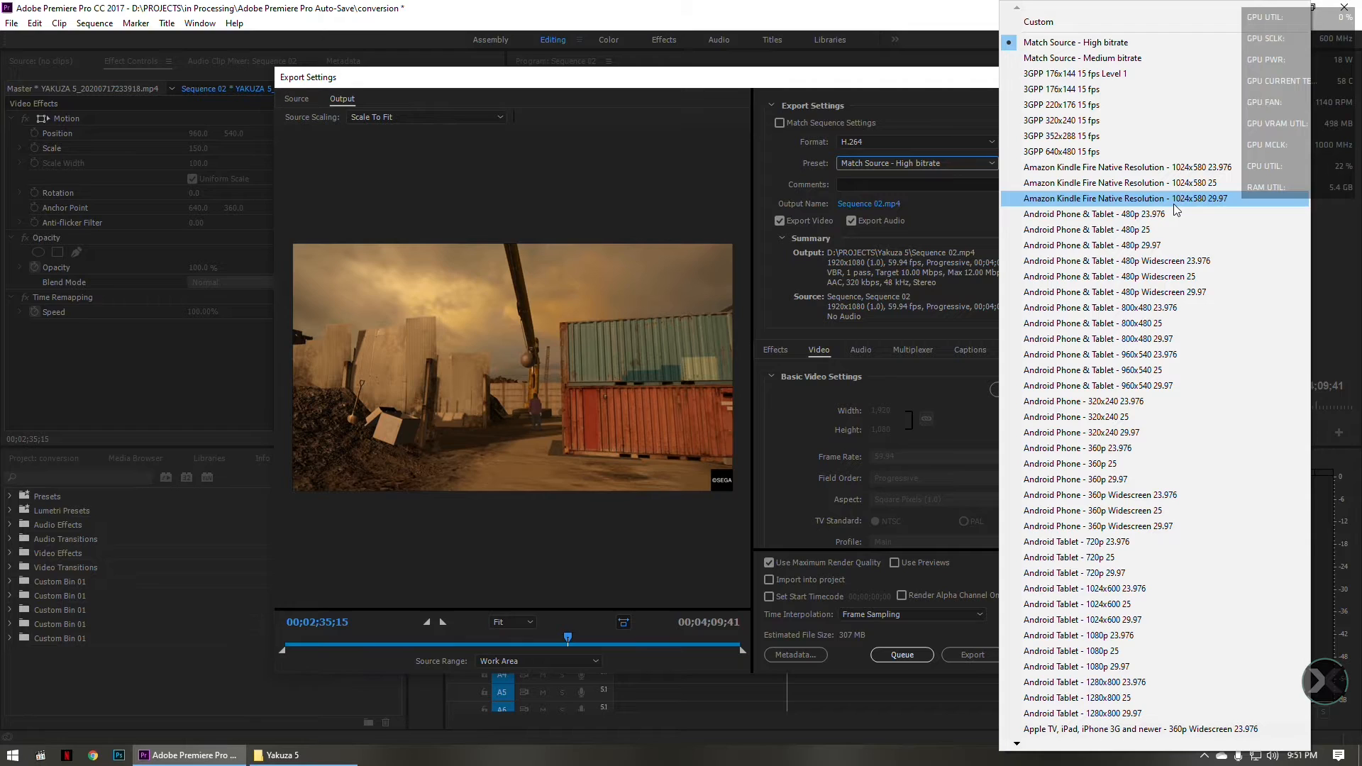
key("Down")
key("Down")
key("Down")
key("Down")
key("Down")
key("Down")
key("Down")
key("Down")
key("Down")
key("Down")
key("Down")
key("Down")
key("Down")
key("Down")
key("Down")
key("Down")
key("Down")
key("Down")
key("Down")
key("Down")
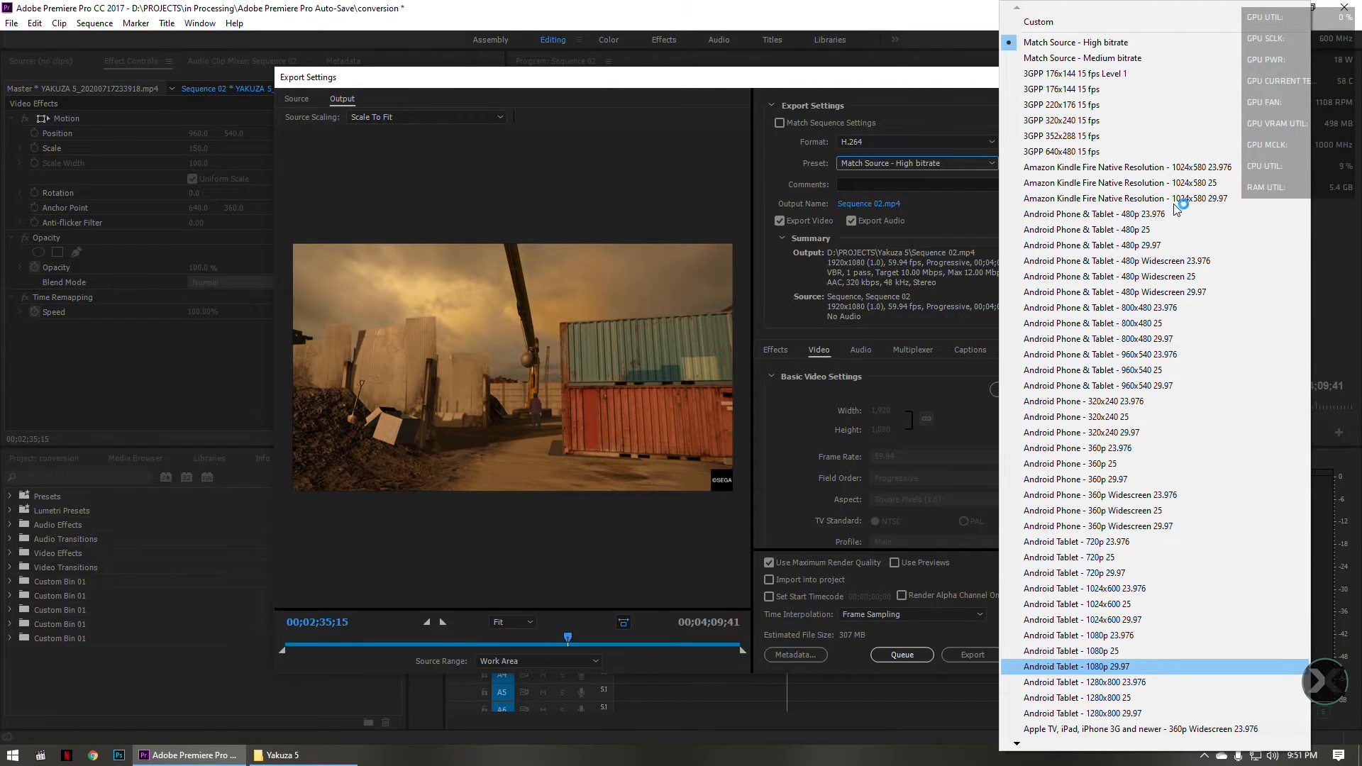
key("Up")
key("Up")
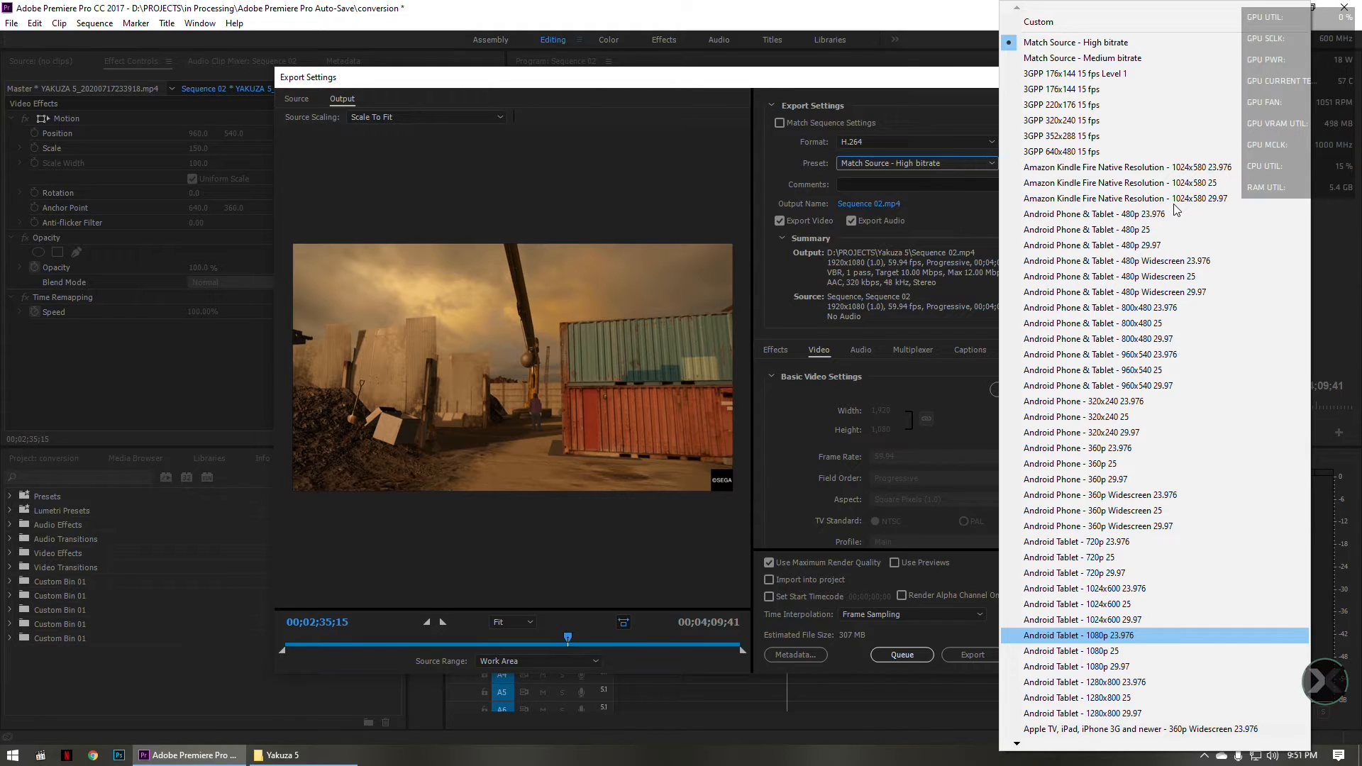
key("Down")
key("Down")
key("Down")
key("Down")
key("Down")
key("Down")
key("Down")
key("Down")
key("Down")
key("Down")
key("Down")
key("Down")
key("Down")
key("Down")
key("Down")
key("Down")
key("Down")
key("Down")
key("Down")
key("Down")
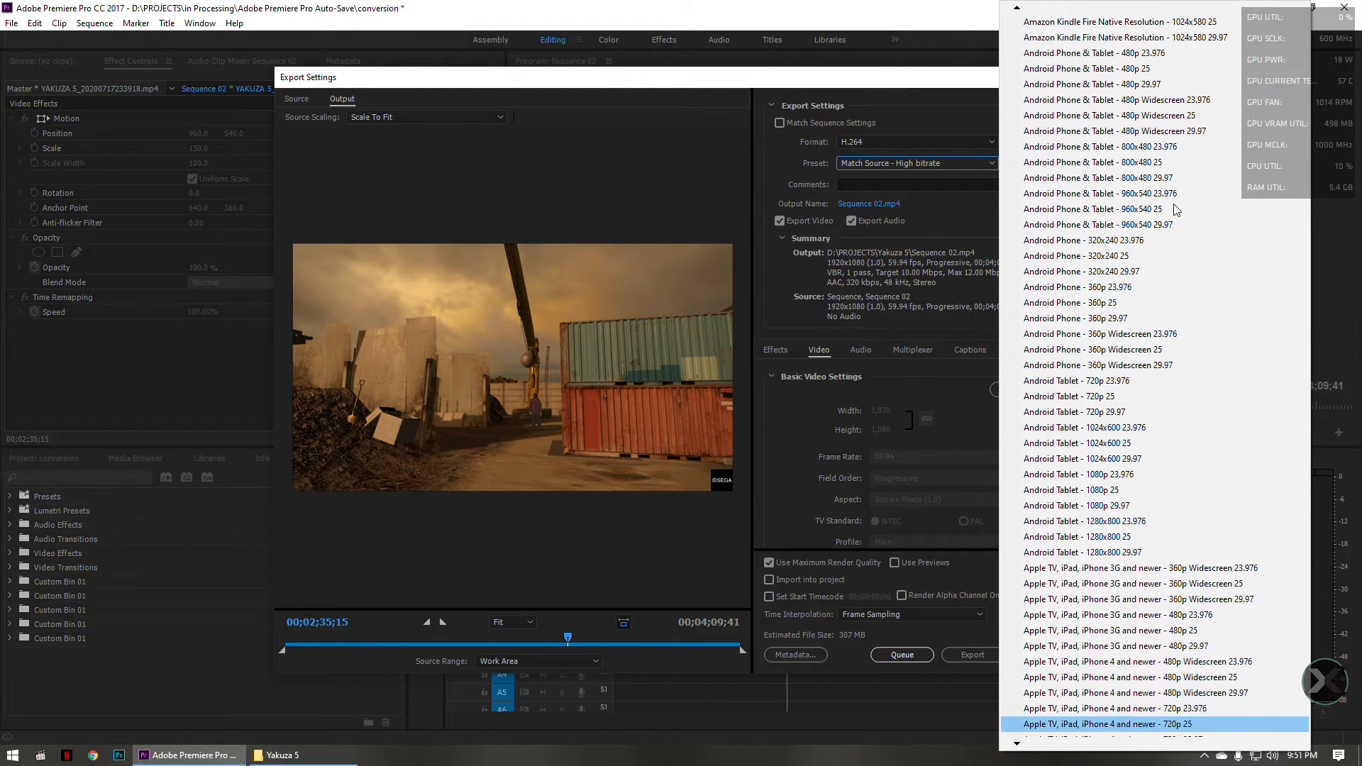
key("Down")
key("Down")
key("Down")
key("Down")
key("Down")
key("Down")
key("Down")
key("Down")
key("Down")
key("Down")
key("Down")
key("Down")
key("Down")
key("Down")
key("Down")
key("Down")
key("Down")
key("Down")
key("Down")
key("Down")
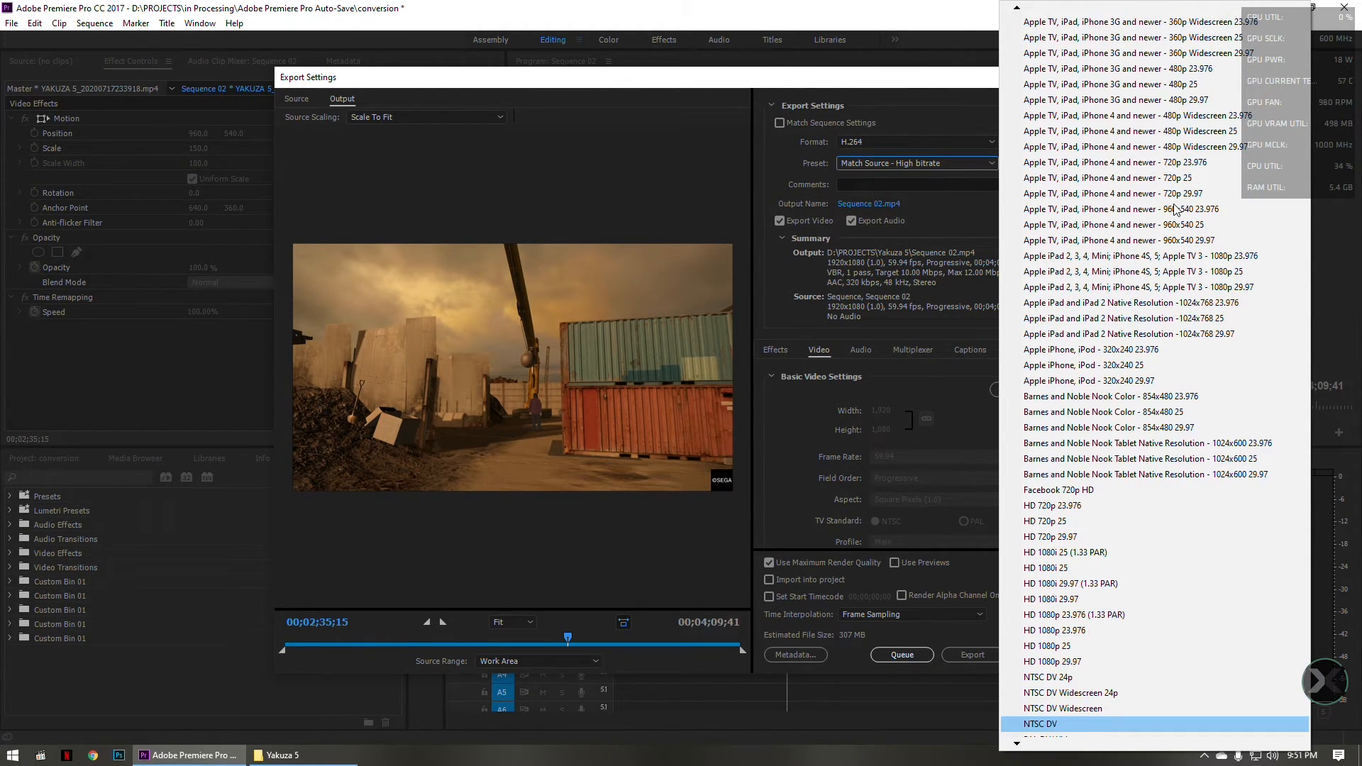
key("Up")
key("Up")
key("Up")
key("Up")
key("Up")
key("Up")
key("Up")
key("Up")
key("Up")
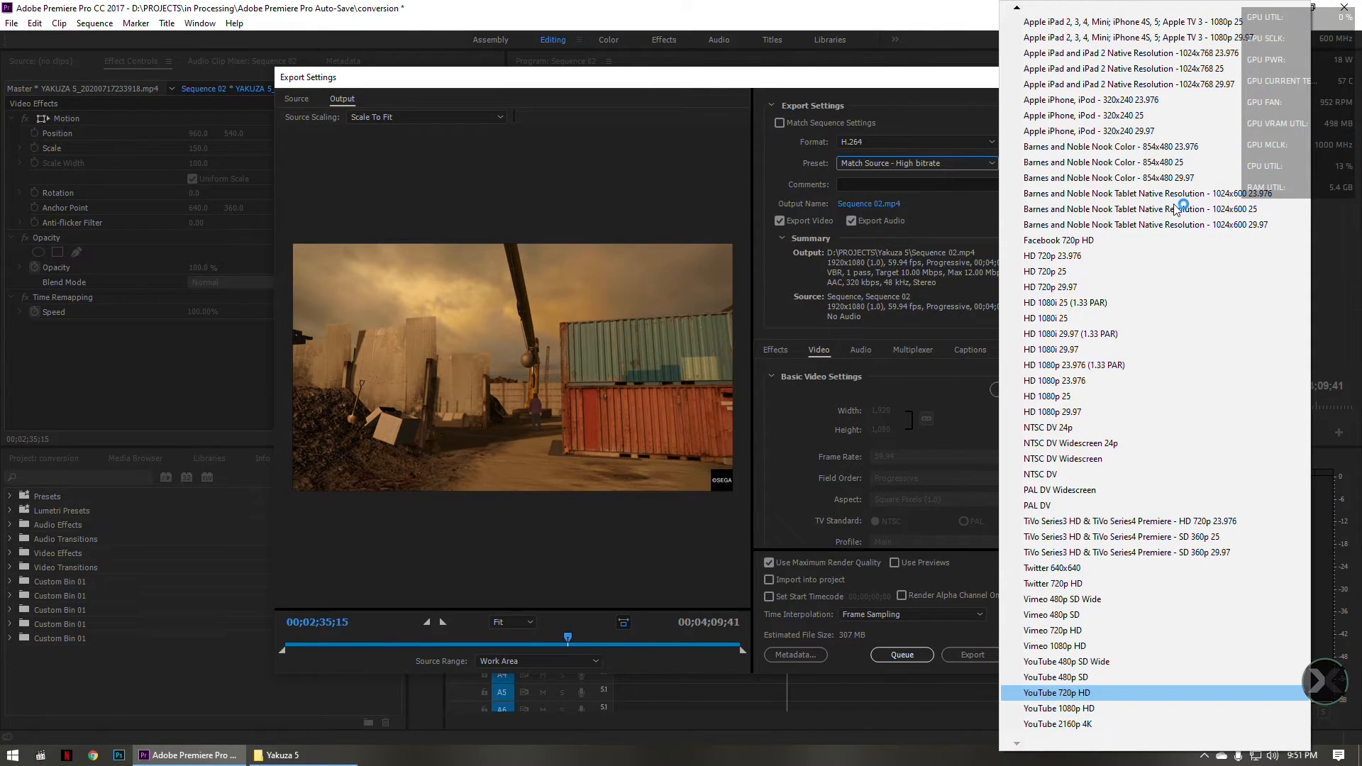
key("Up")
key("Down")
key("Down")
key("Down")
key("Down")
key("Down")
key("Down")
key("Down")
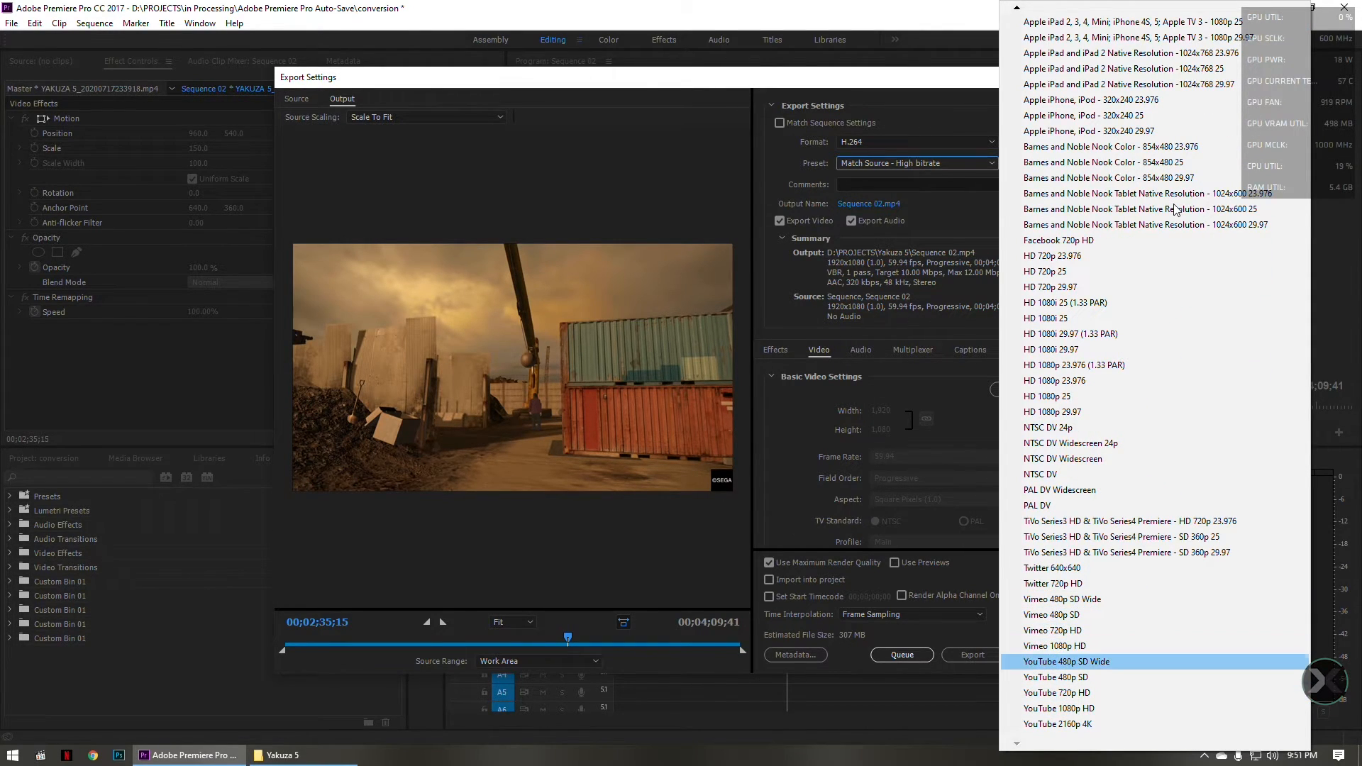
key("Up")
key("Down")
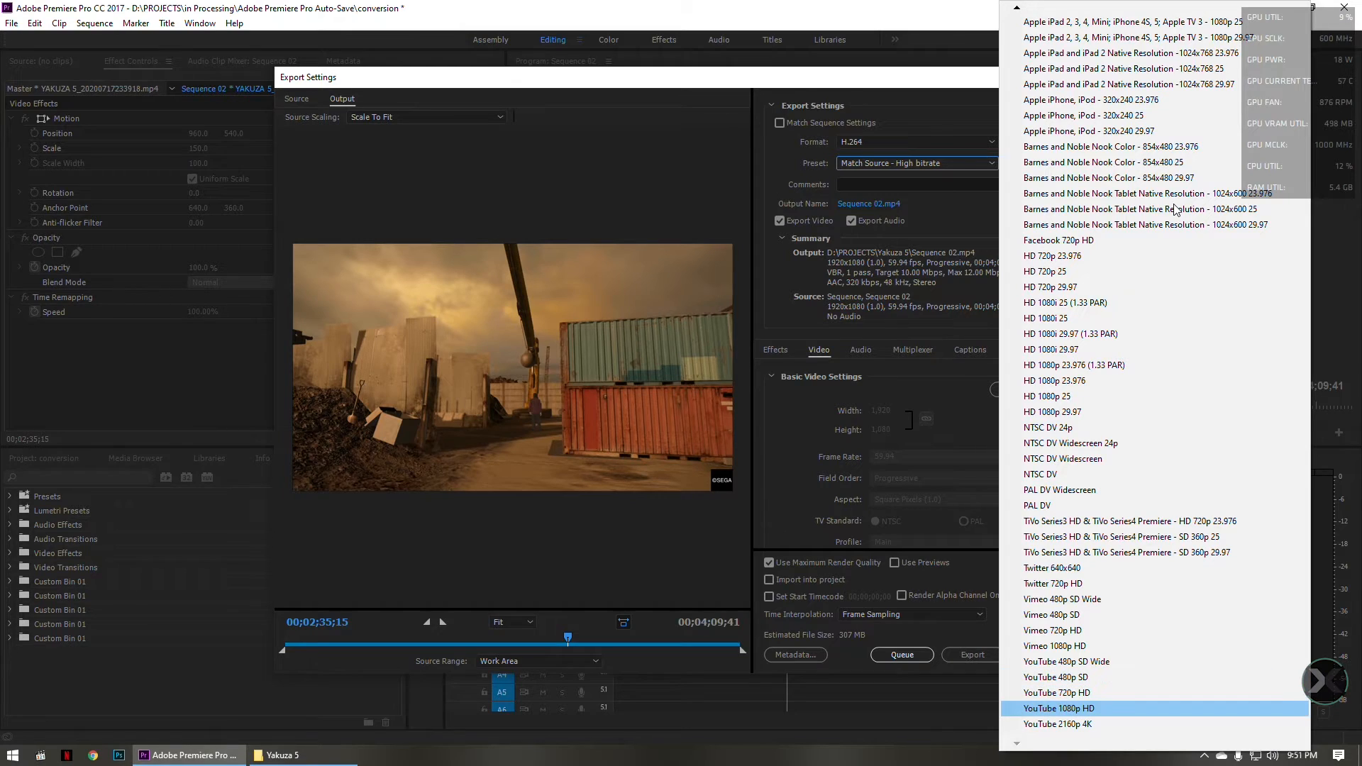
mouse_move(1020, 8)
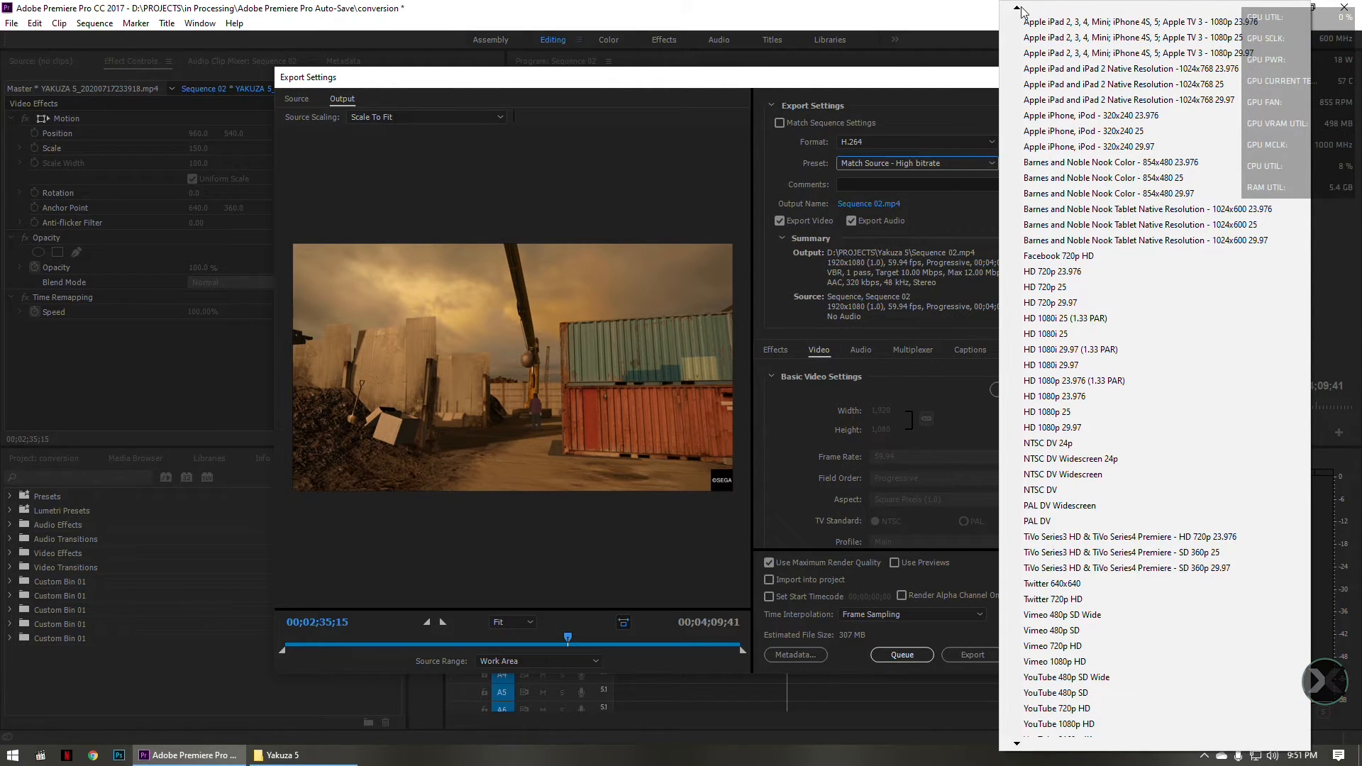
key("Down")
key("Down")
key("Down")
key("Down")
key("Down")
key("Down")
key("Down")
key("Down")
key("Down")
key("Down")
key("Down")
key("Down")
key("Down")
key("Down")
key("Down")
key("Down")
key("Down")
key("Down")
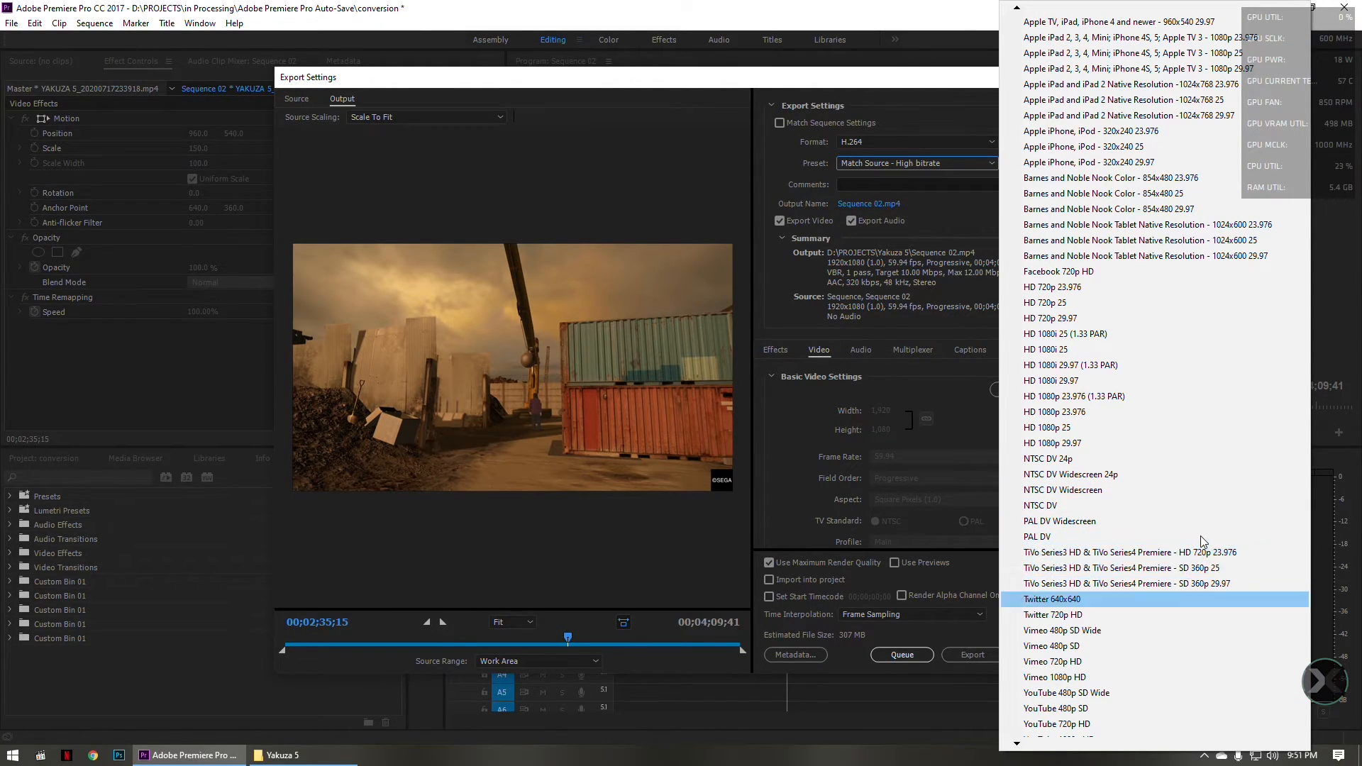
key("Down")
key("Down")
key("Down")
key("Down")
key("Down")
key("Down")
key("Down")
key("Up")
key("Up")
key("Up")
key("Up")
key("Up")
key("Up")
key("Up")
key("Up")
key("Up")
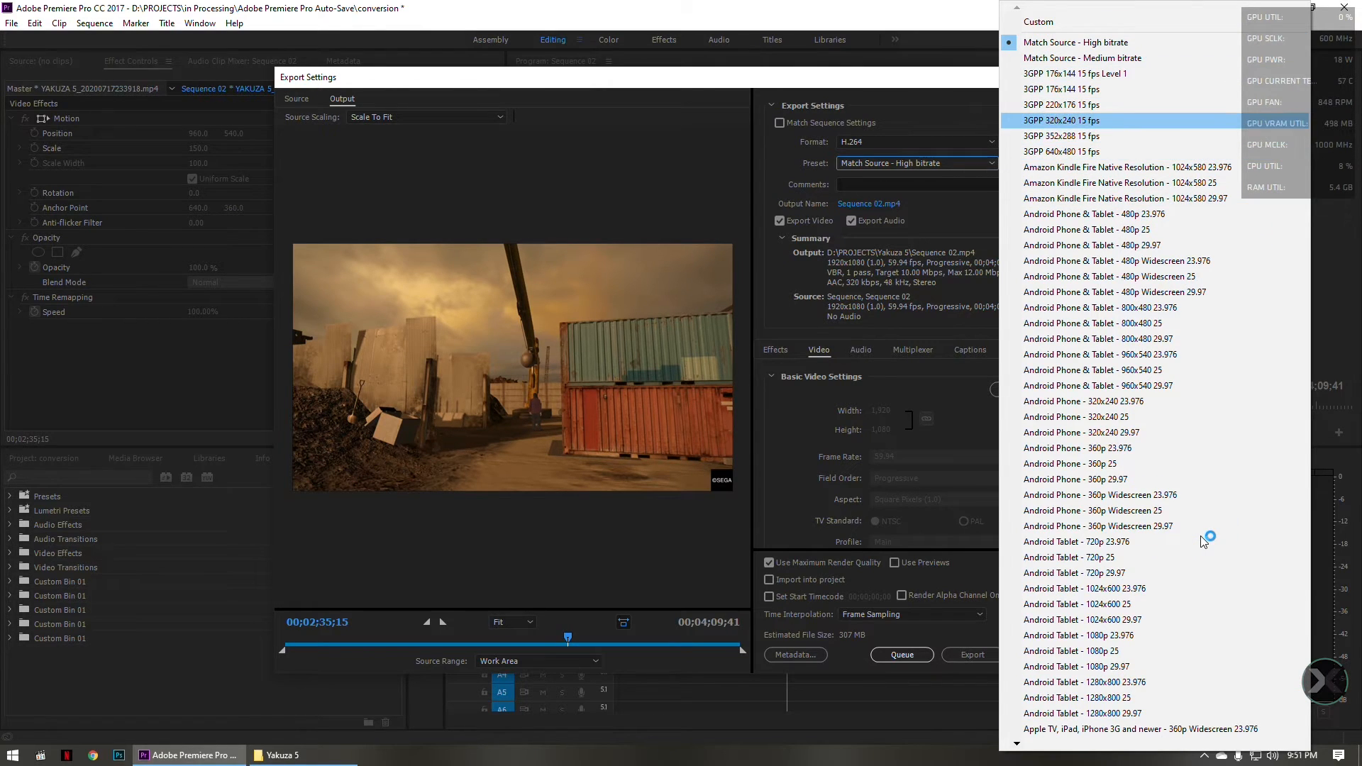
key("Up")
key("Up")
key("Down")
key("Up")
key("Up")
key("Up")
key("Up")
key("Up")
key("Up")
key("Up")
key("Up")
key("Up")
key("Up")
key("Up")
key("Up")
key("Up")
key("Up")
key("Up")
key("Up")
key("Up")
key("Up")
key("Up")
key("Up")
key("Up")
key("Up")
key("Up")
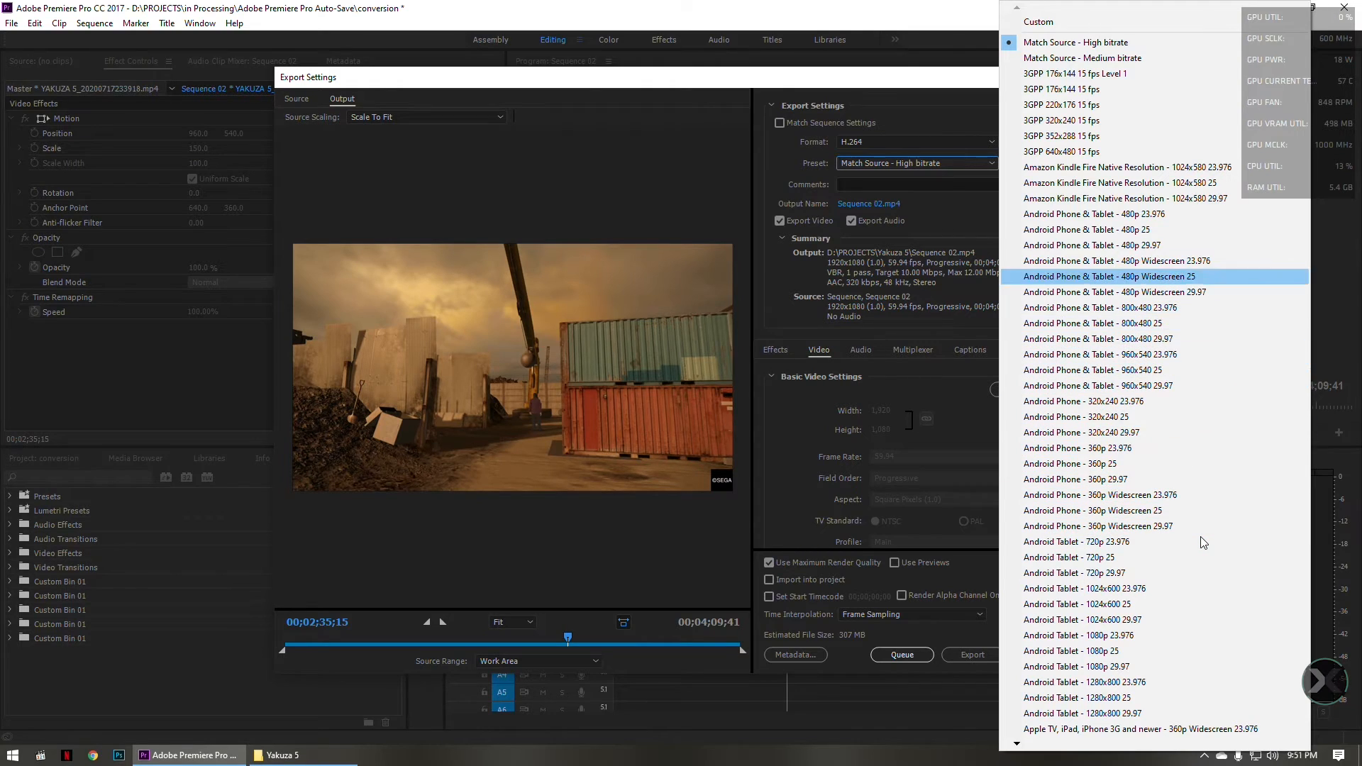
- Choose the Match Source - High bitrate preset and start exporting Sequence 02
key("Down")
key("Down")
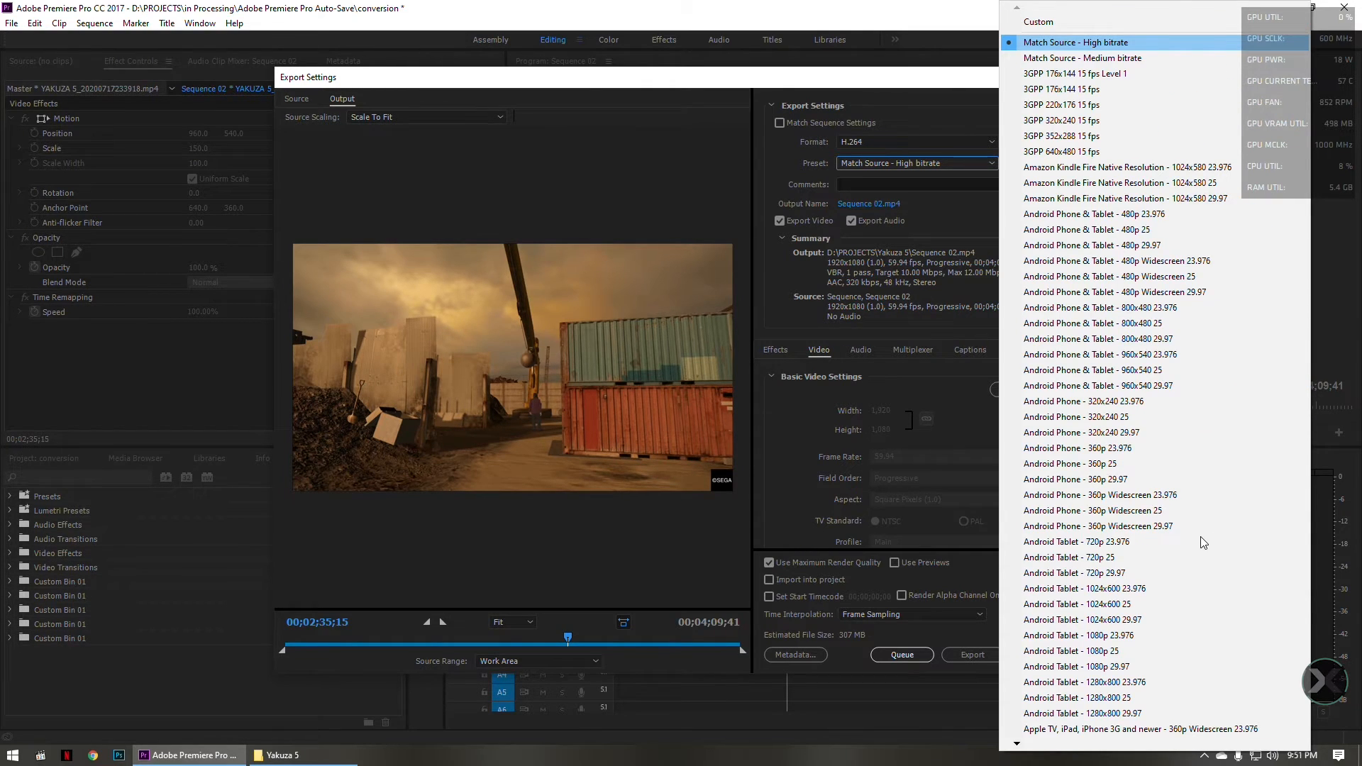
key("Return")
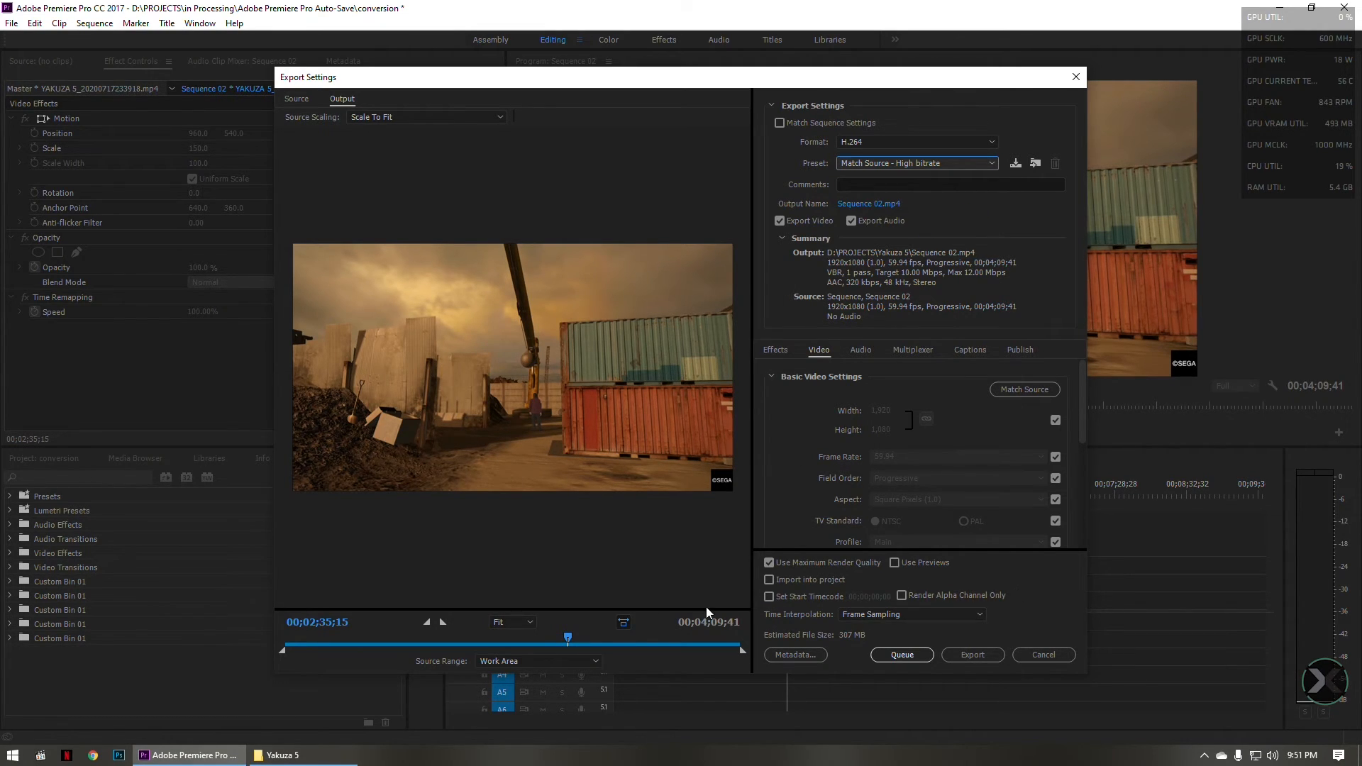
left_click(1001, 656)
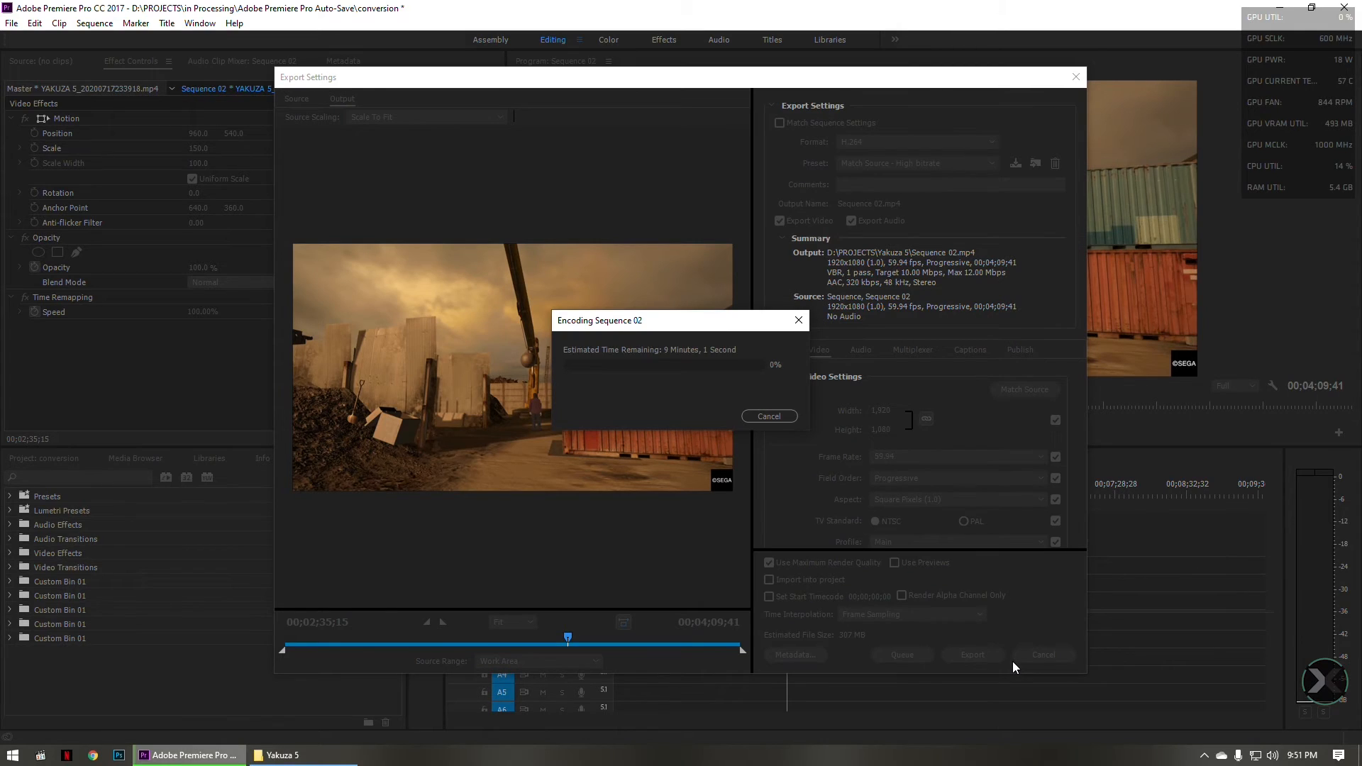